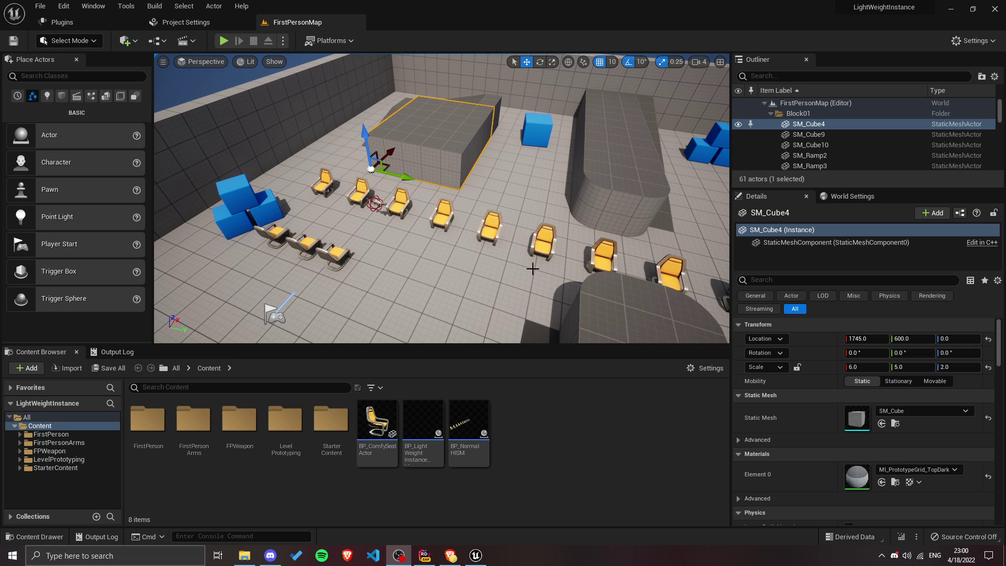
# Step: Select the NormalHISM chairs and show its instanced mesh component using SM_Chair with M_Chair
pyautogui.scroll(-4, 513, 246)
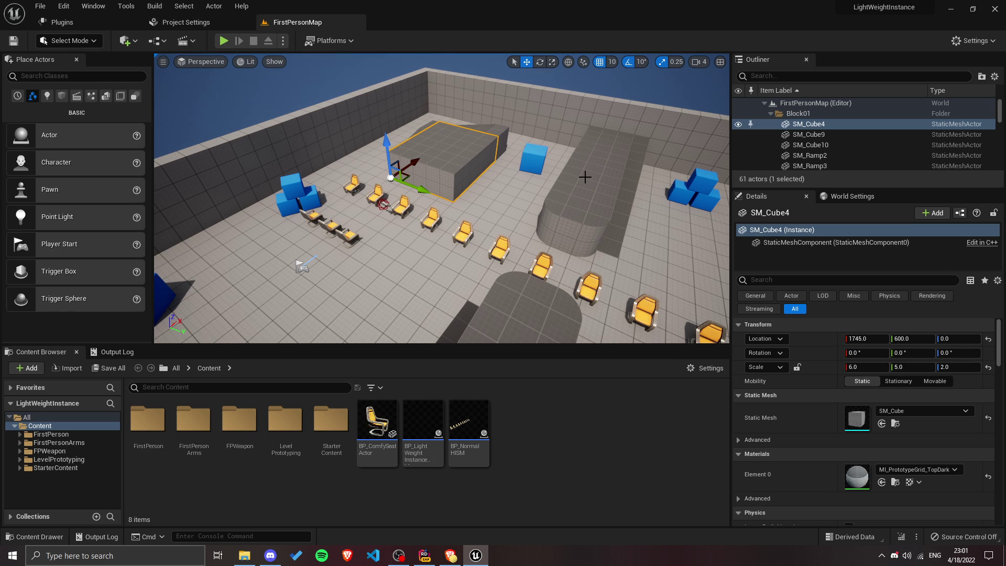
pyautogui.scroll(5, 597, 177)
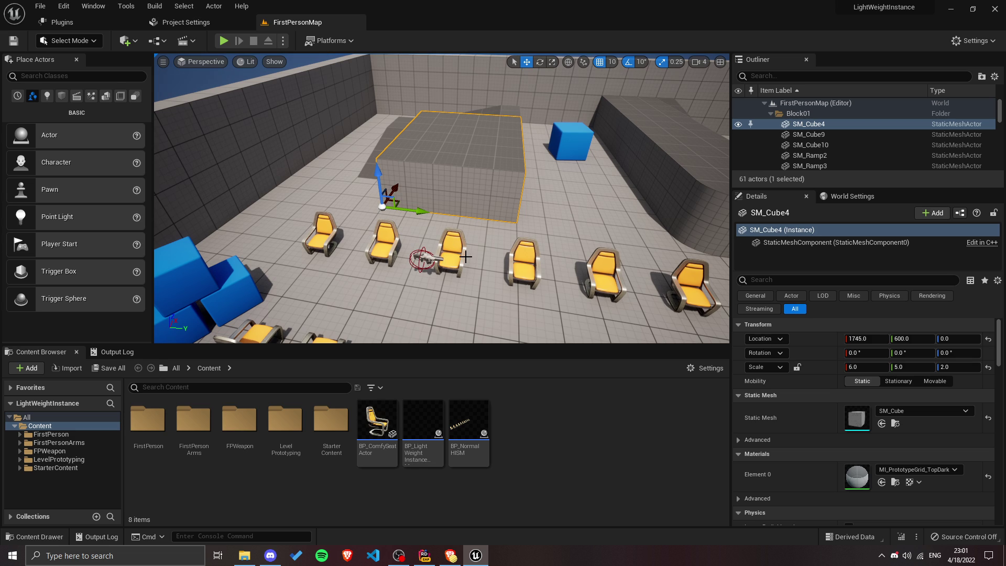
pyautogui.click(317, 243)
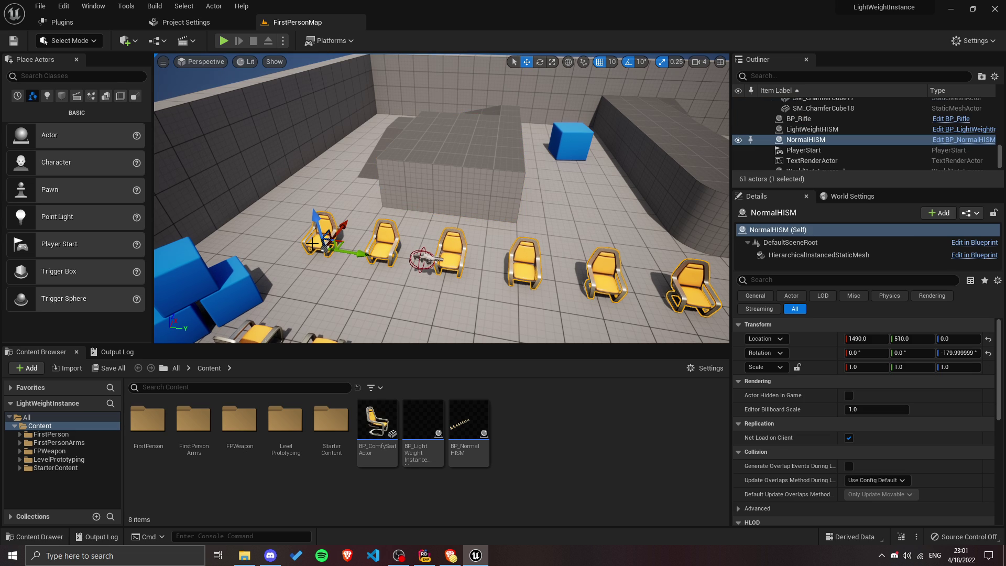
pyautogui.moveTo(312, 243); pyautogui.dragTo(435, 237, button='right')
pyautogui.click(820, 256)
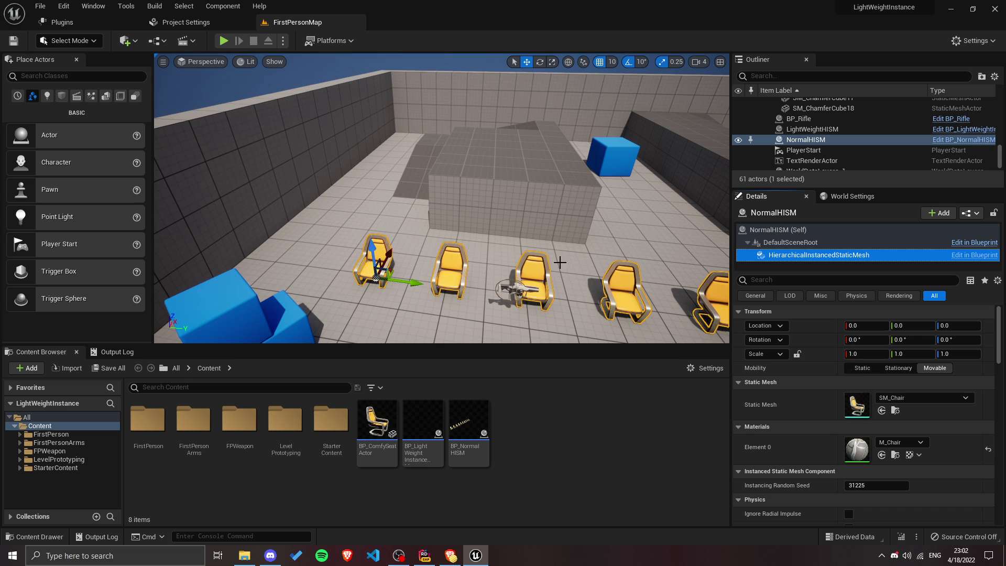
# Step: Orbit along the NormalHISM chair row to view the grey chairs and blue boxes
pyautogui.moveTo(375, 274); pyautogui.dragTo(534, 249, button='right')
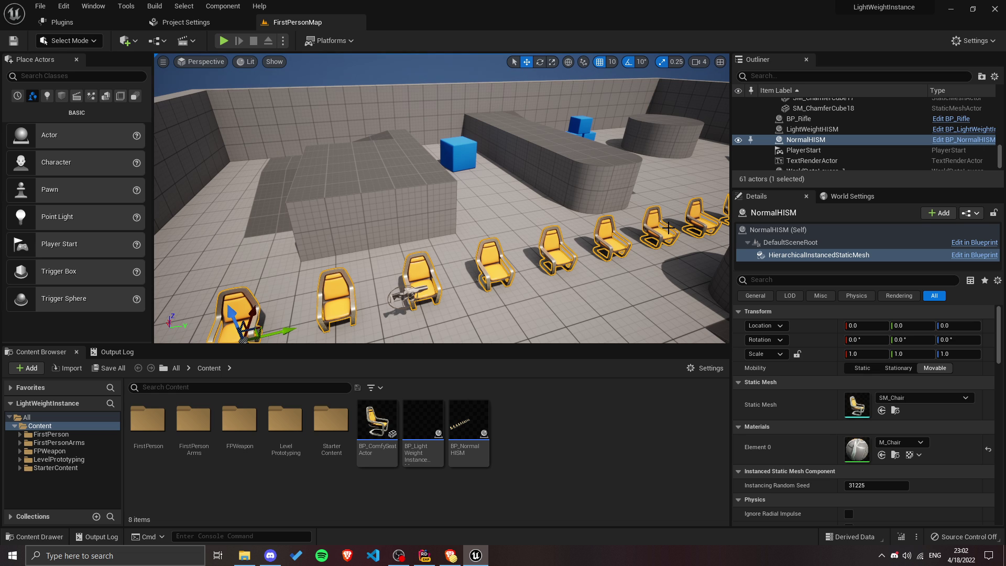
pyautogui.moveTo(465, 243)
pyautogui.mouseDown(button='right')
pyautogui.moveTo(464, 235)
pyautogui.moveTo(453, 247)
pyautogui.mouseUp(button='right')
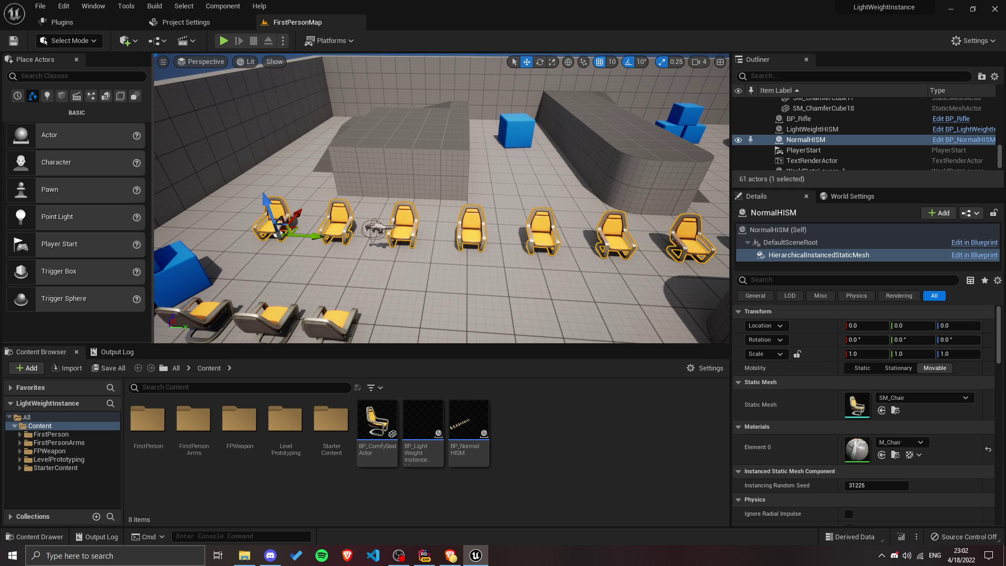
pyautogui.moveTo(222, 236); pyautogui.dragTo(492, 194, button='right')
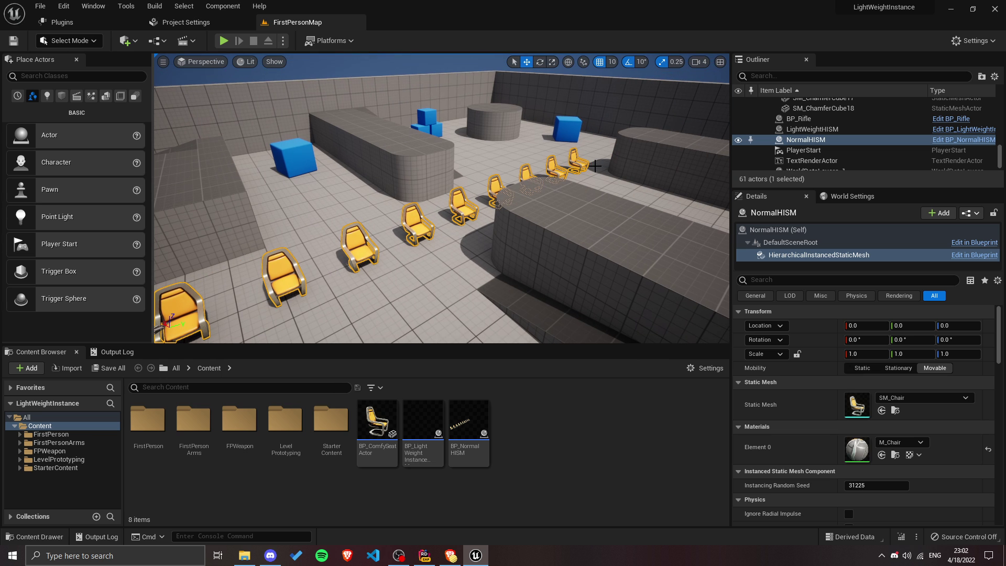
pyautogui.press('f')
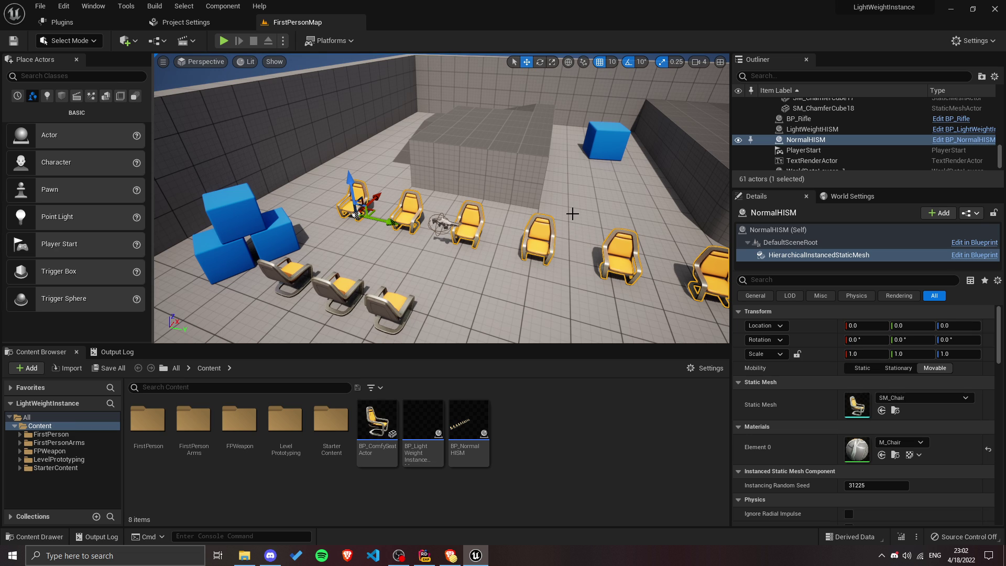
pyautogui.moveTo(426, 228); pyautogui.dragTo(426, 230, button='right')
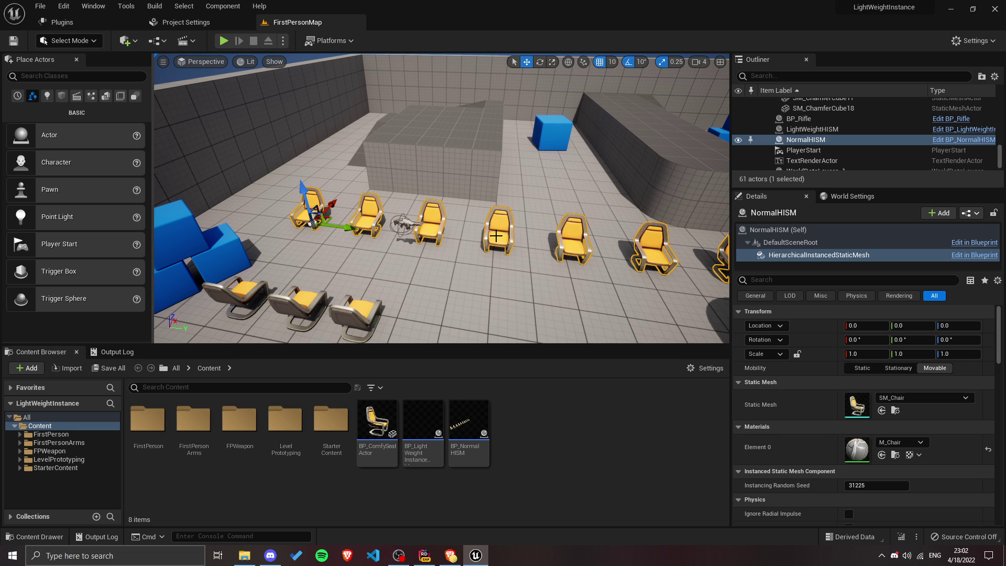
pyautogui.moveTo(517, 239); pyautogui.dragTo(520, 238, button='right')
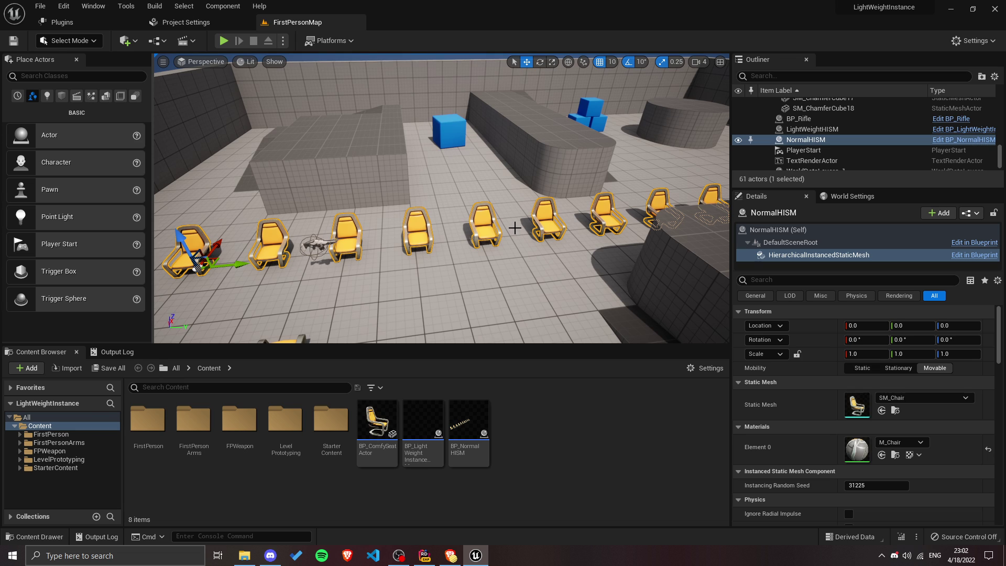
pyautogui.moveTo(515, 228); pyautogui.dragTo(543, 224, button='right')
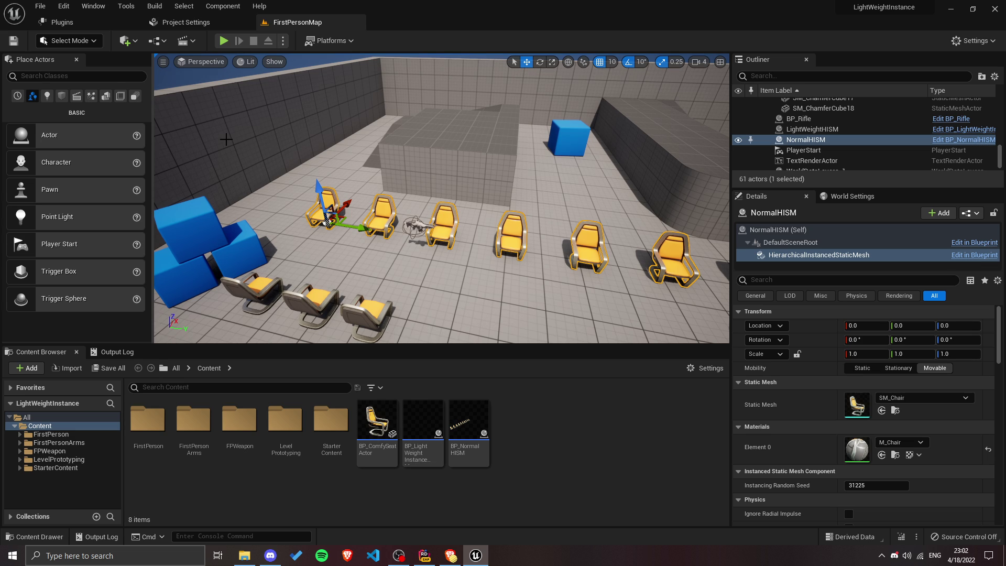
# Step: Find LightWeightInstancesEditor enabled in Plugins via 'light we', then return to FirstPersonMap
pyautogui.click(42, 24)
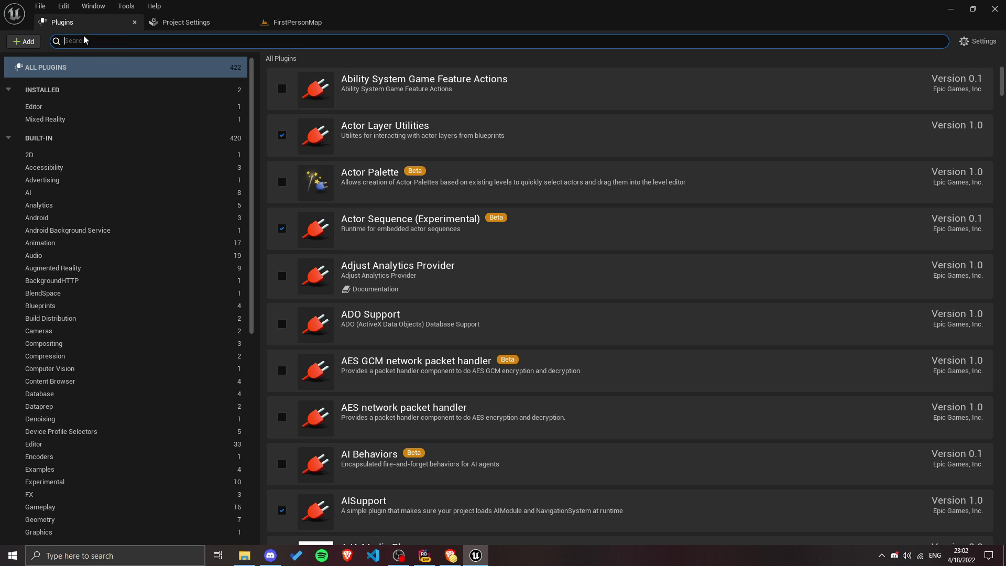
pyautogui.write('light we')
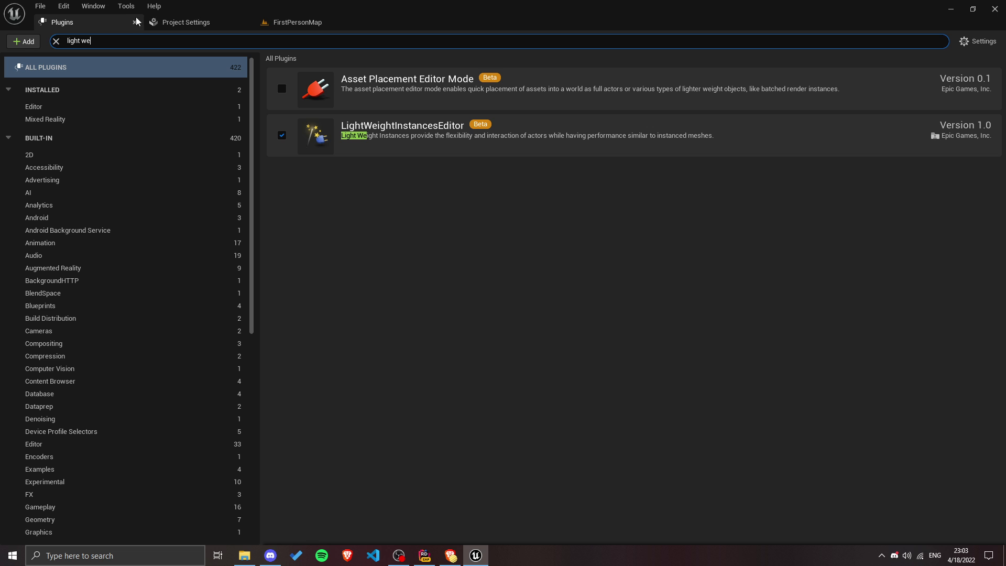
pyautogui.click(284, 24)
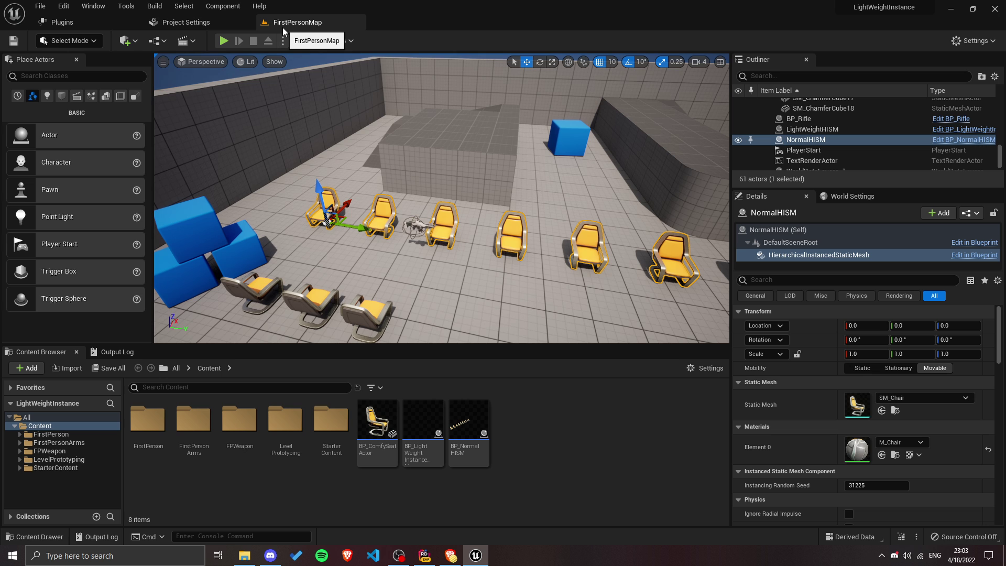
# Step: View the three BP_ComfySeatActor chairs from above and select Instances 2, 1 and 0 to check transforms
pyautogui.moveTo(529, 145); pyautogui.dragTo(525, 148)
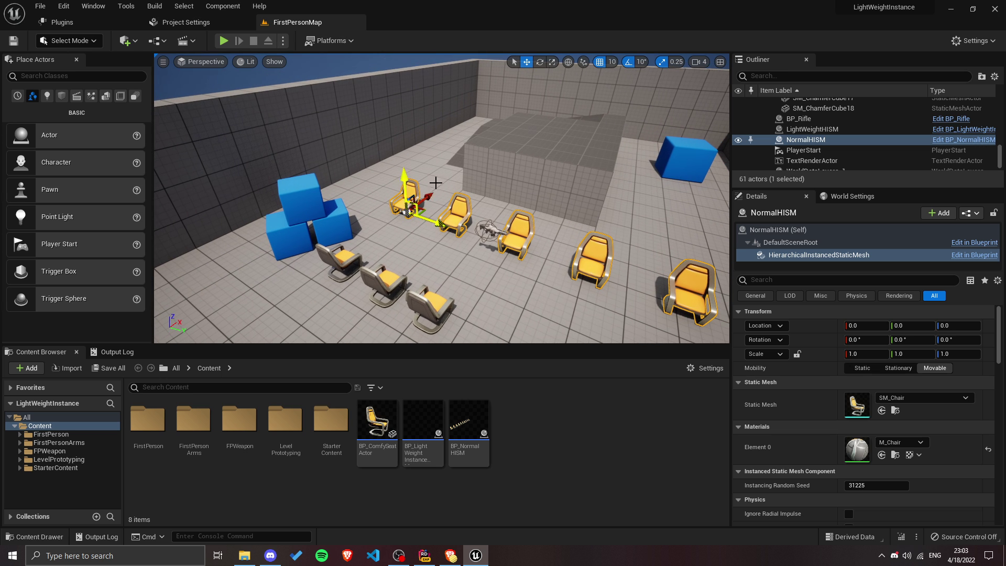
pyautogui.moveTo(438, 178); pyautogui.dragTo(469, 202, button='right')
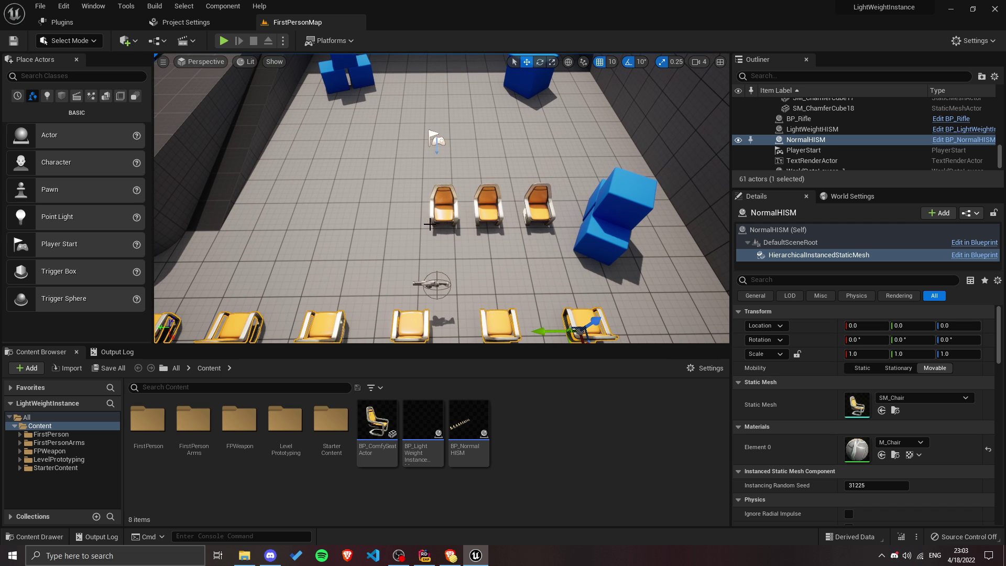
pyautogui.moveTo(432, 223); pyautogui.dragTo(433, 272)
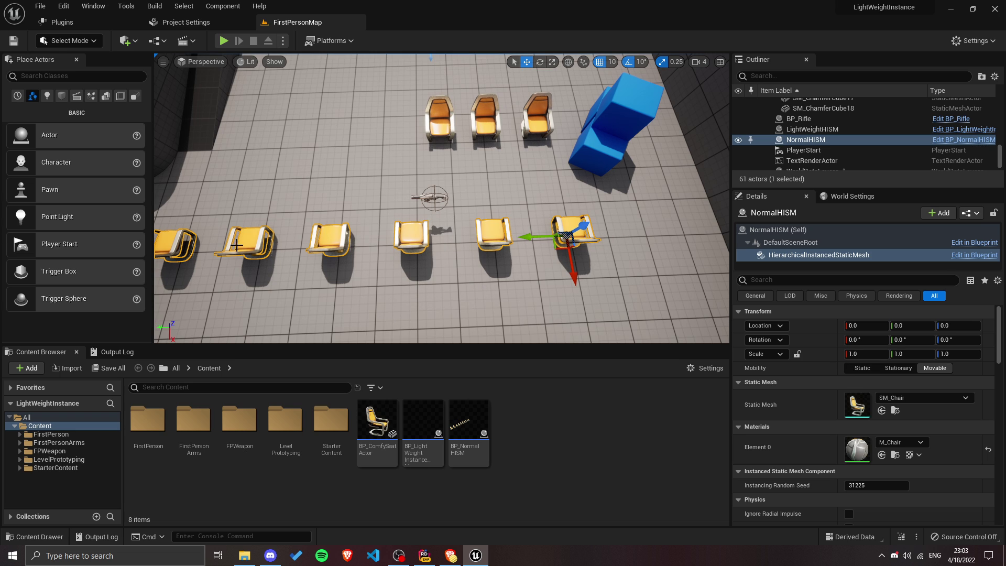
pyautogui.moveTo(502, 220); pyautogui.dragTo(505, 242)
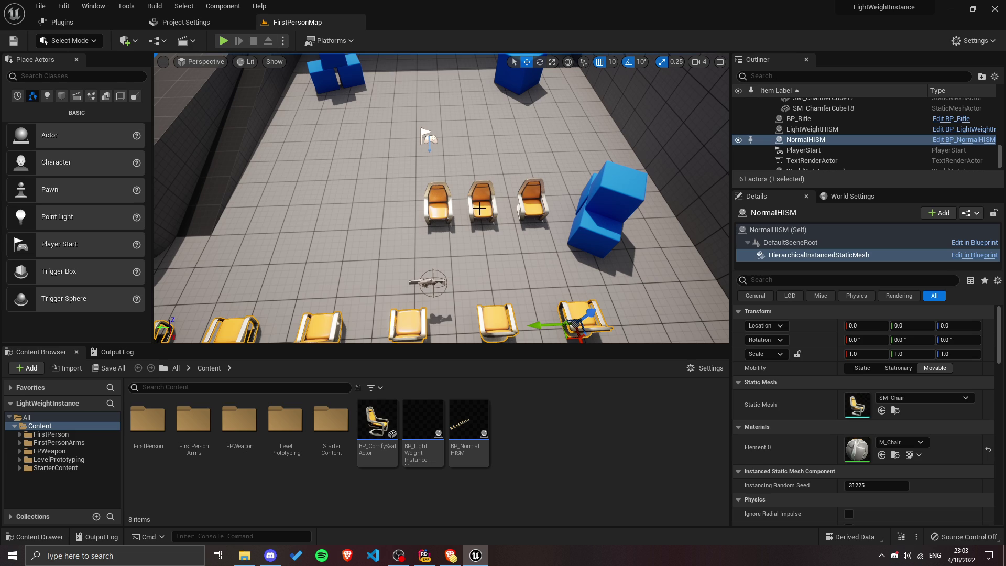
pyautogui.click(479, 208)
pyautogui.click(437, 206)
pyautogui.click(533, 205)
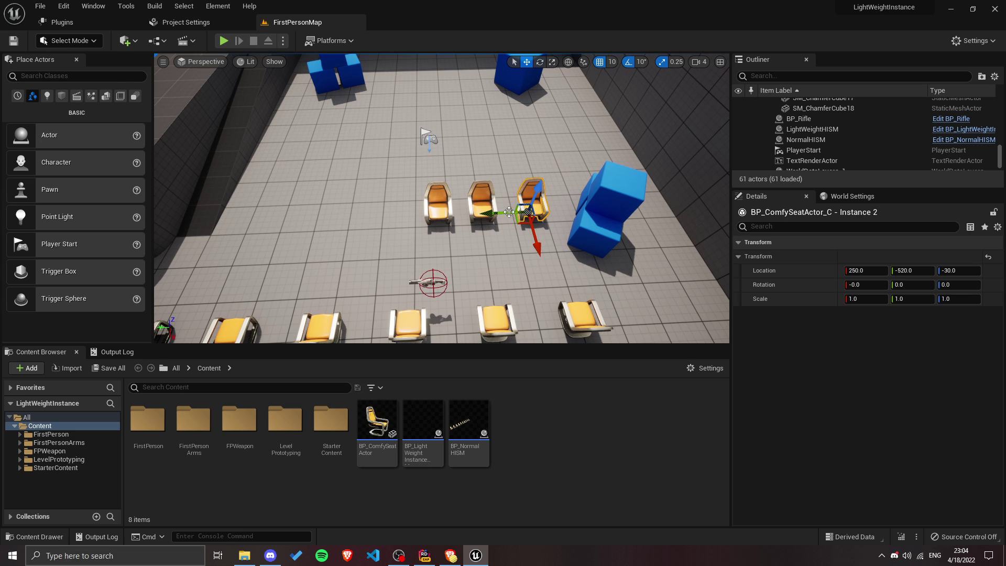
pyautogui.click(477, 204)
pyautogui.click(430, 206)
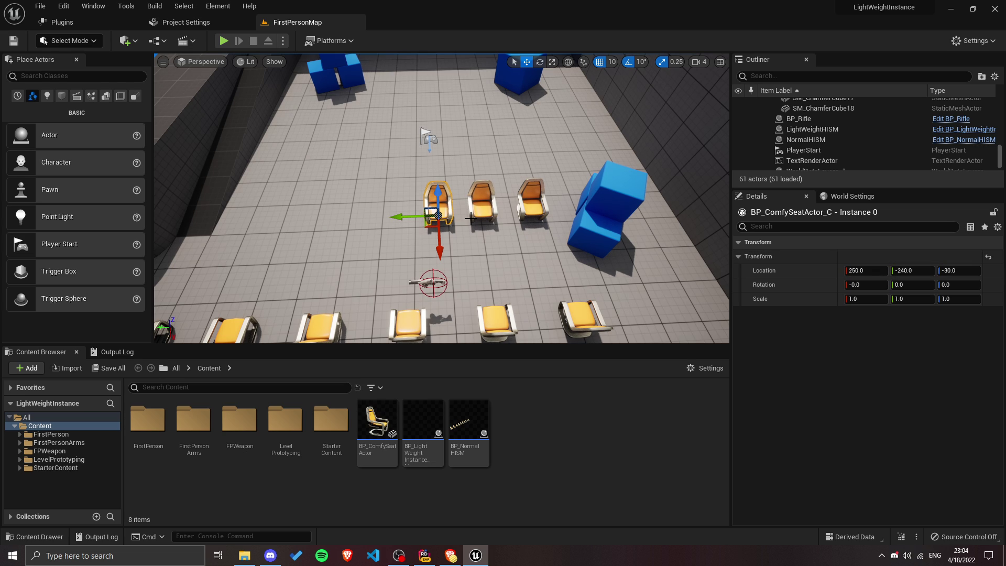
pyautogui.rightClick(558, 457)
pyautogui.click(615, 173)
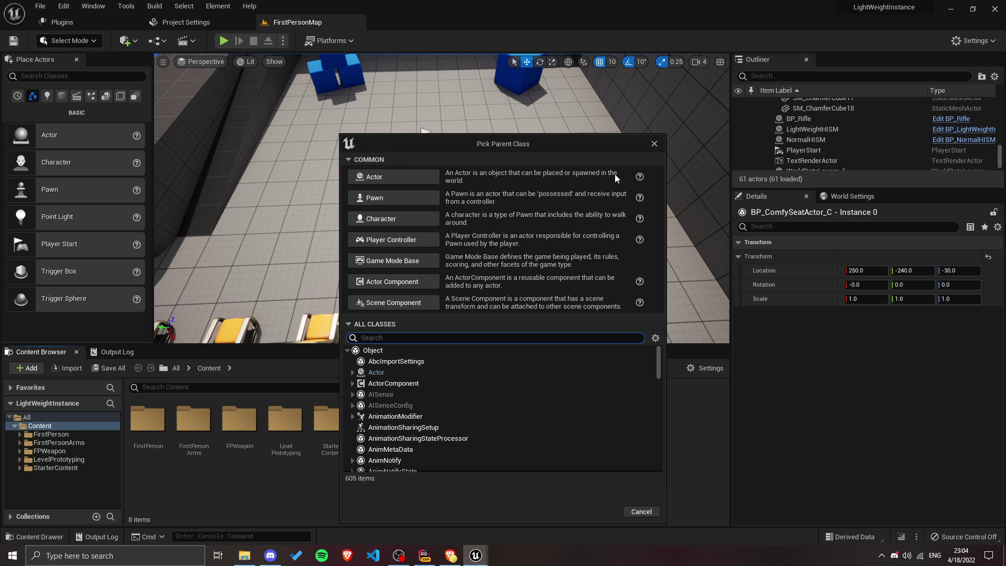
pyautogui.write('lightwe')
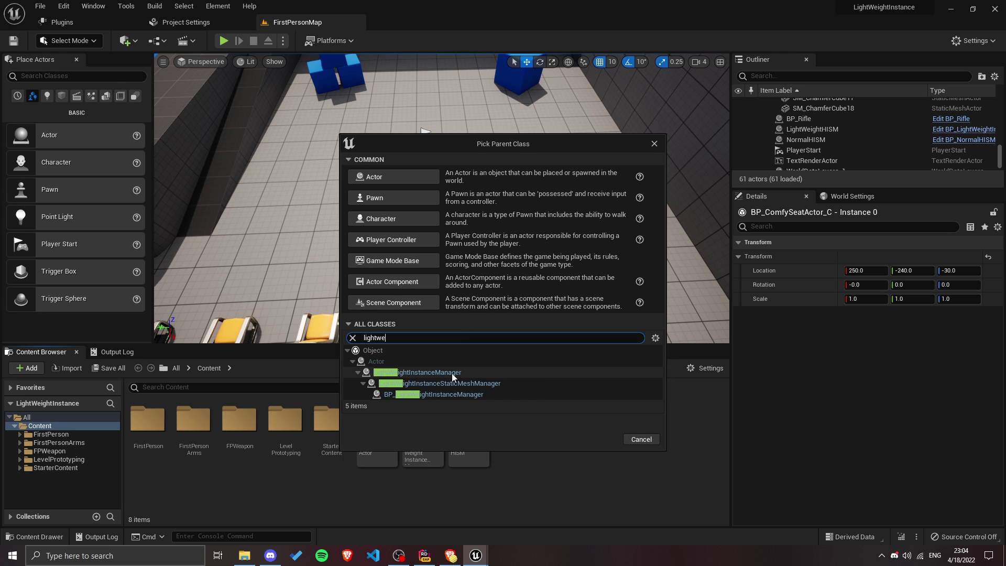
pyautogui.click(446, 384)
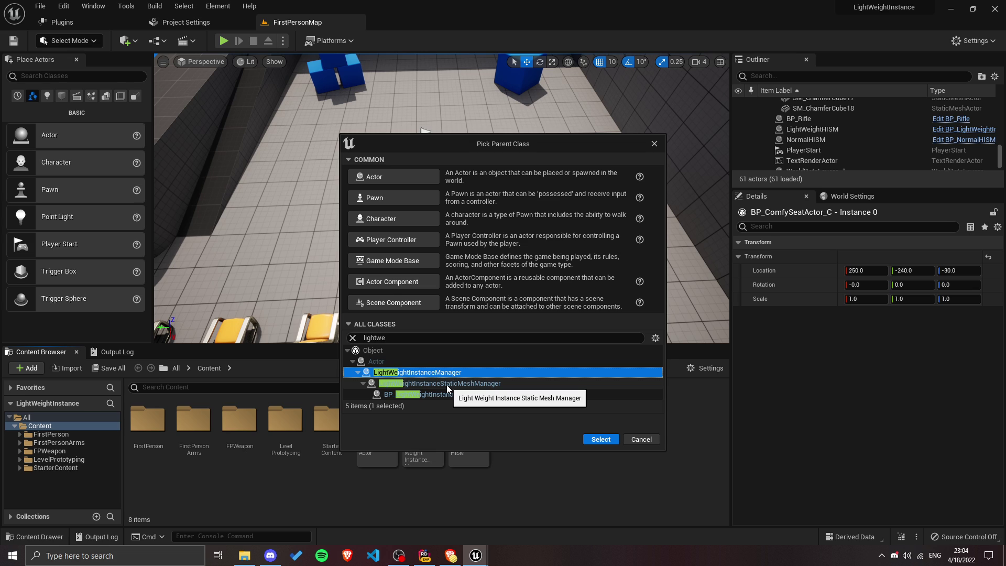
pyautogui.click(362, 383)
pyautogui.click(423, 373)
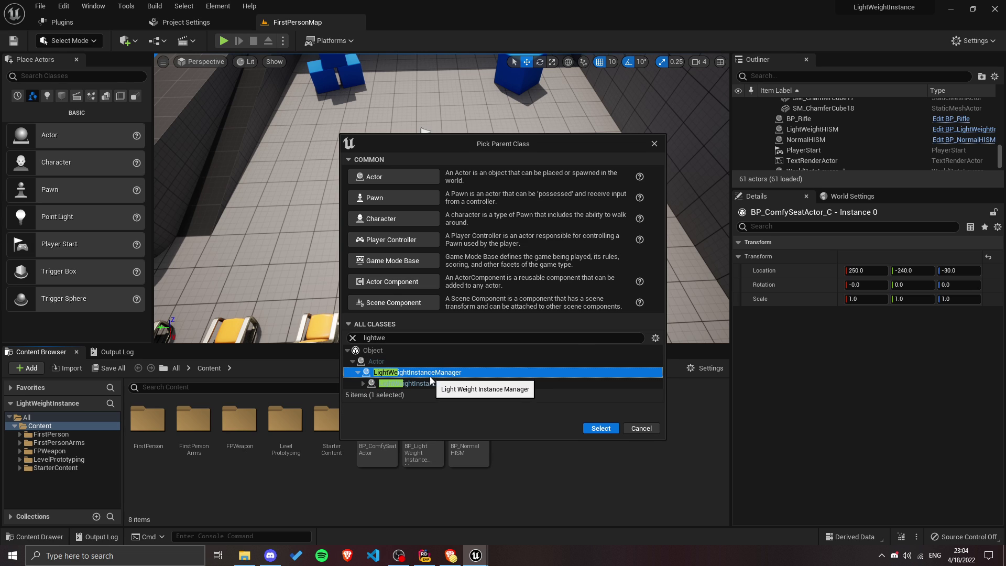
pyautogui.click(362, 382)
pyautogui.click(362, 383)
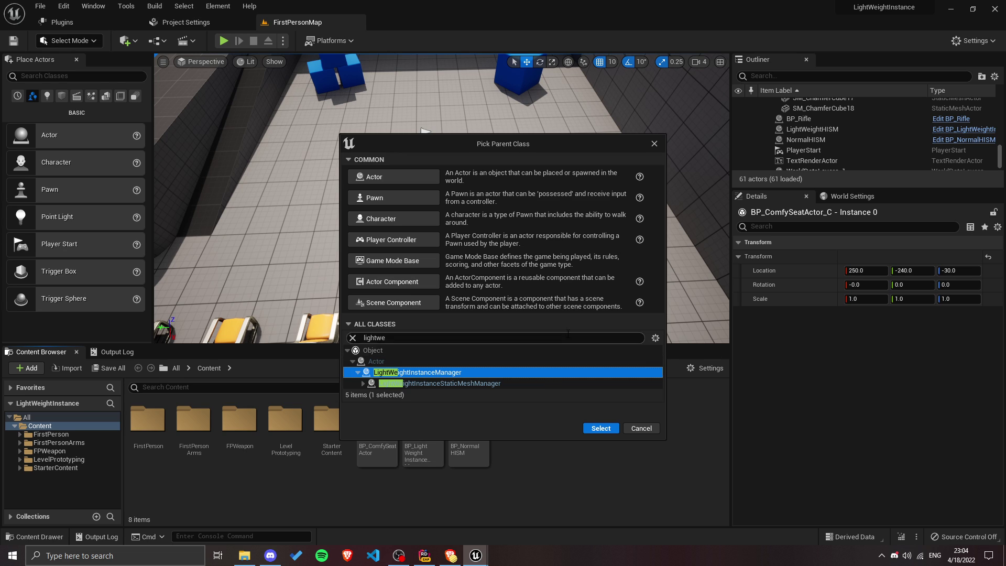
pyautogui.click(432, 383)
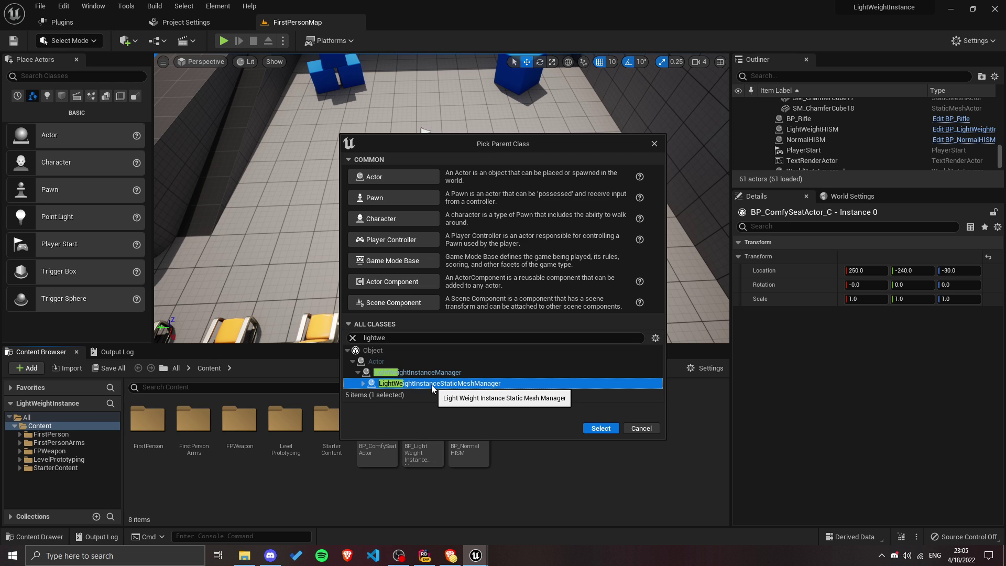
pyautogui.click(629, 428)
# Step: Open BP_LightWeightInstanceManager and check its InstancedStaticMeshComponent and Class Defaults' Represented Class BP_ComfySeatActor
pyautogui.click(435, 450)
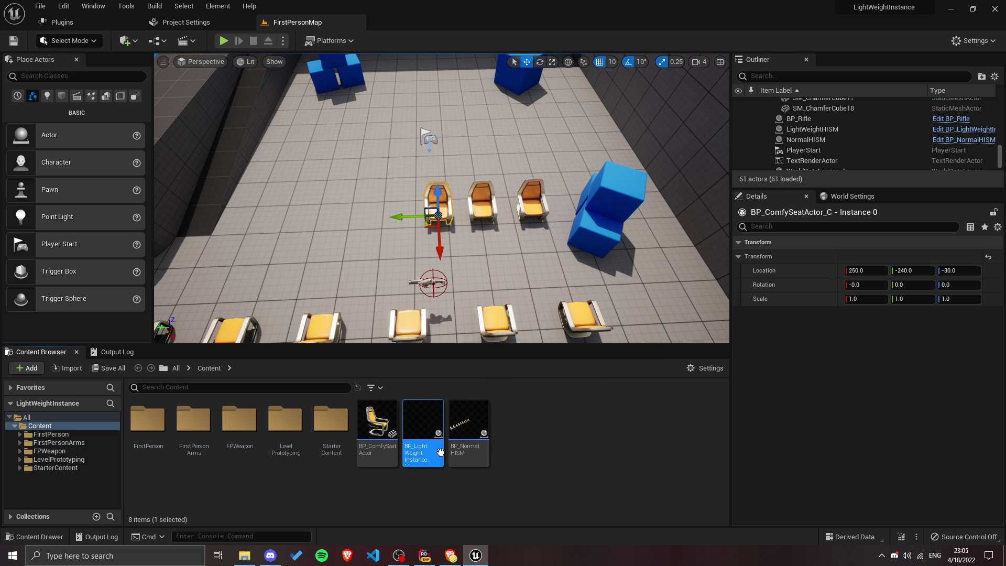
pyautogui.doubleClick(435, 450)
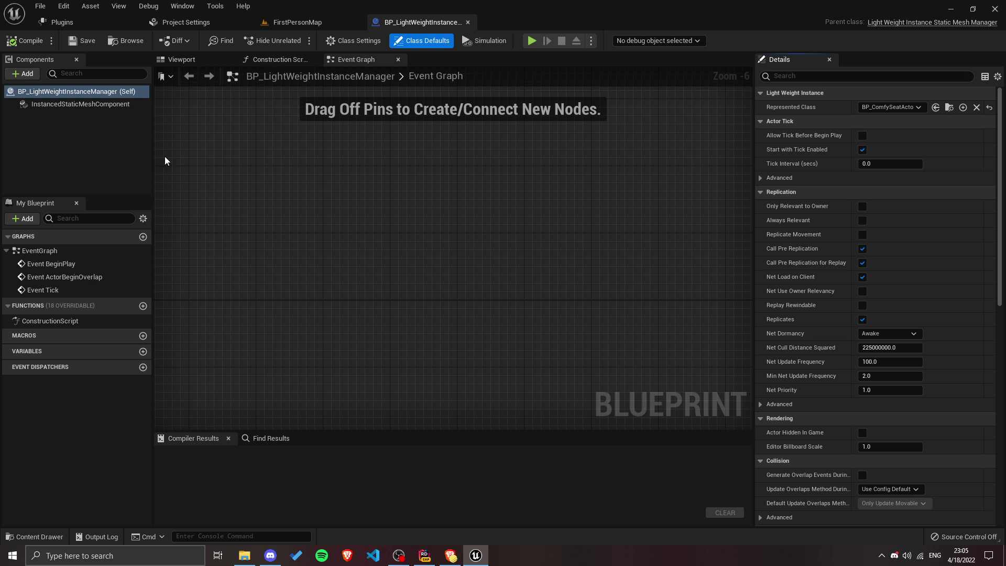
pyautogui.click(42, 105)
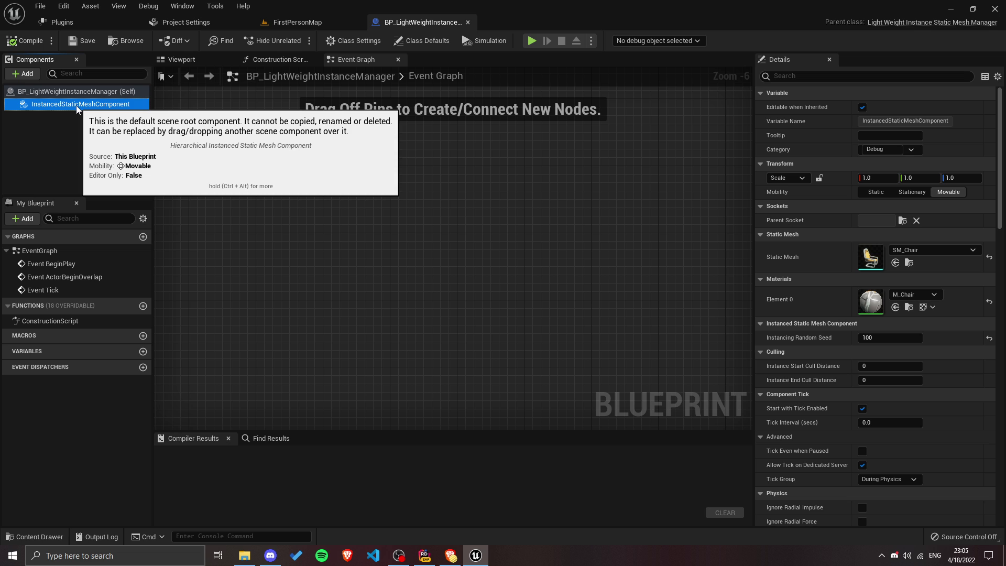
pyautogui.click(78, 92)
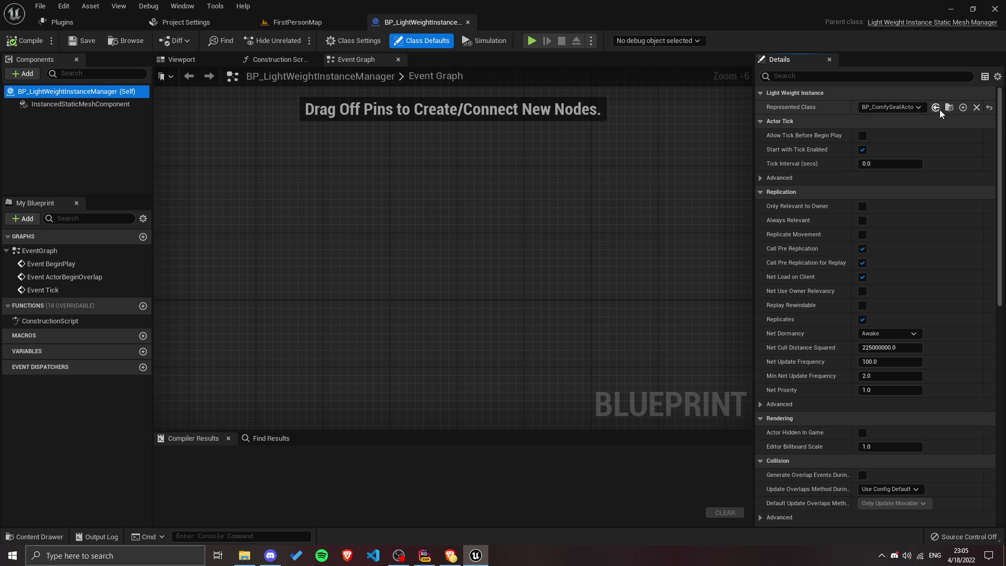
# Step: Recheck the manager's SM_Chair instanced mesh component, then go back to FirstPersonMap
pyautogui.click(281, 23)
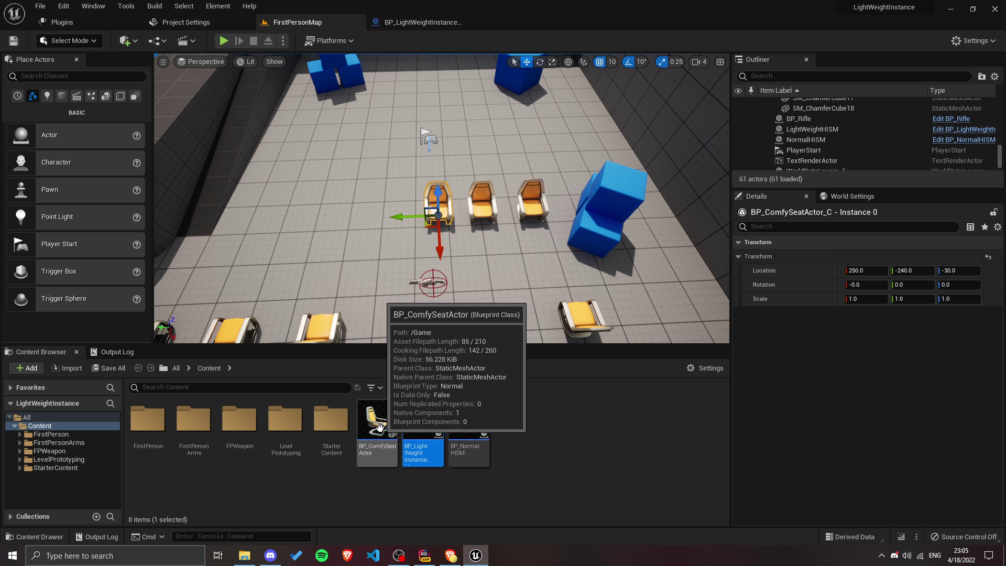
pyautogui.click(421, 22)
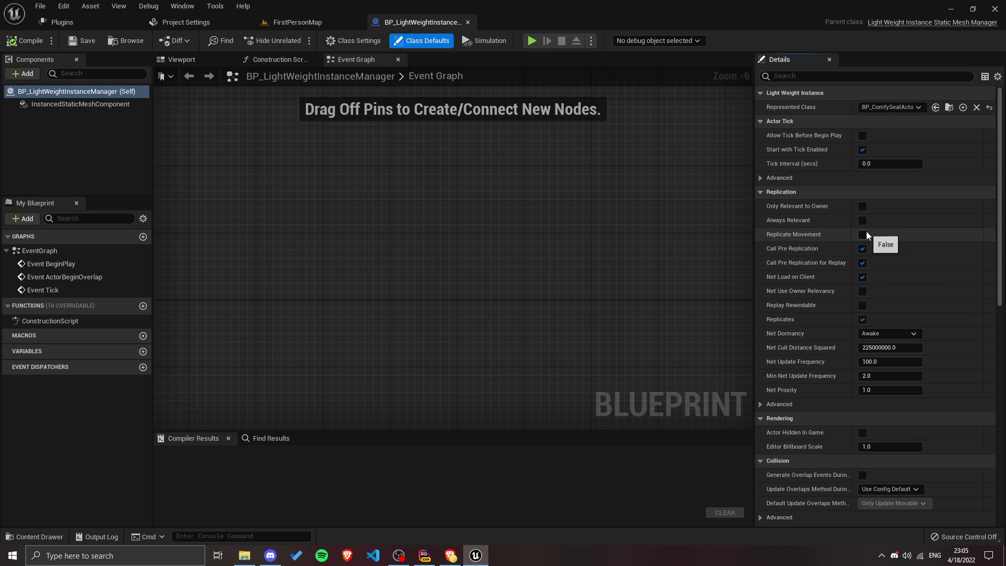
pyautogui.moveTo(107, 108)
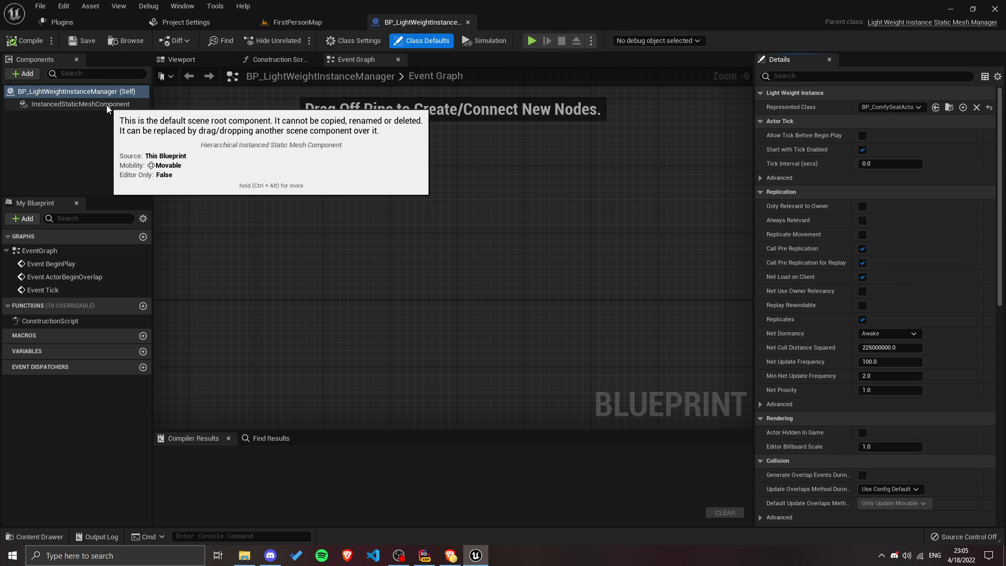
pyautogui.click(30, 107)
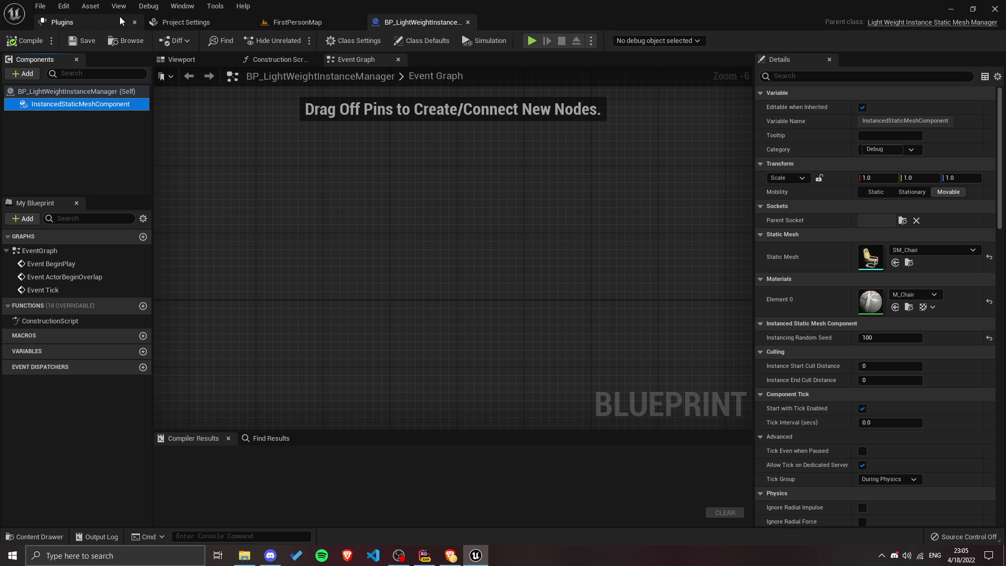
pyautogui.click(278, 23)
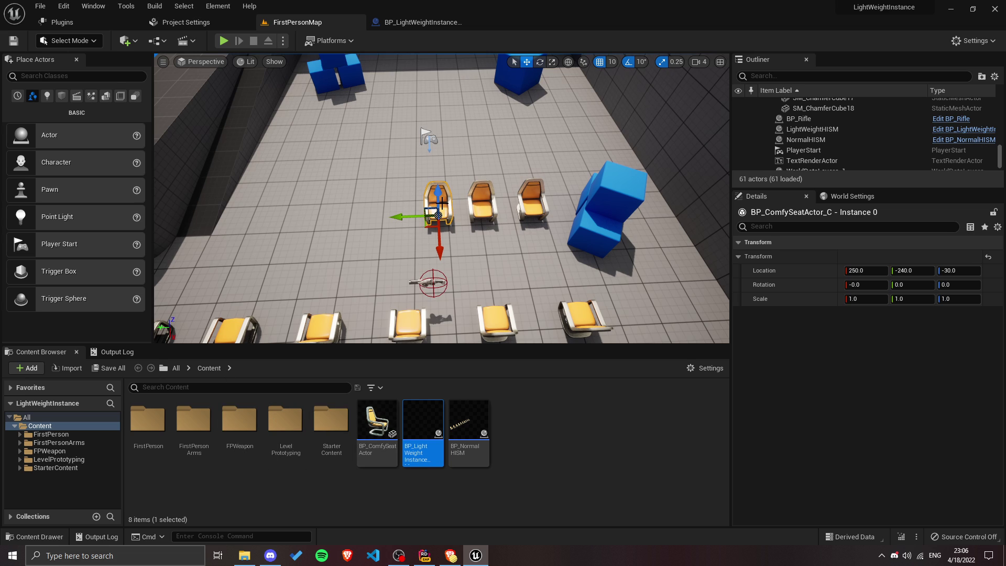
# Step: Filter the Outliner by 'lightw', select LightWeightHISM and expand Instance Transforms [1] and [0]
pyautogui.click(802, 77)
pyautogui.write('lightw')
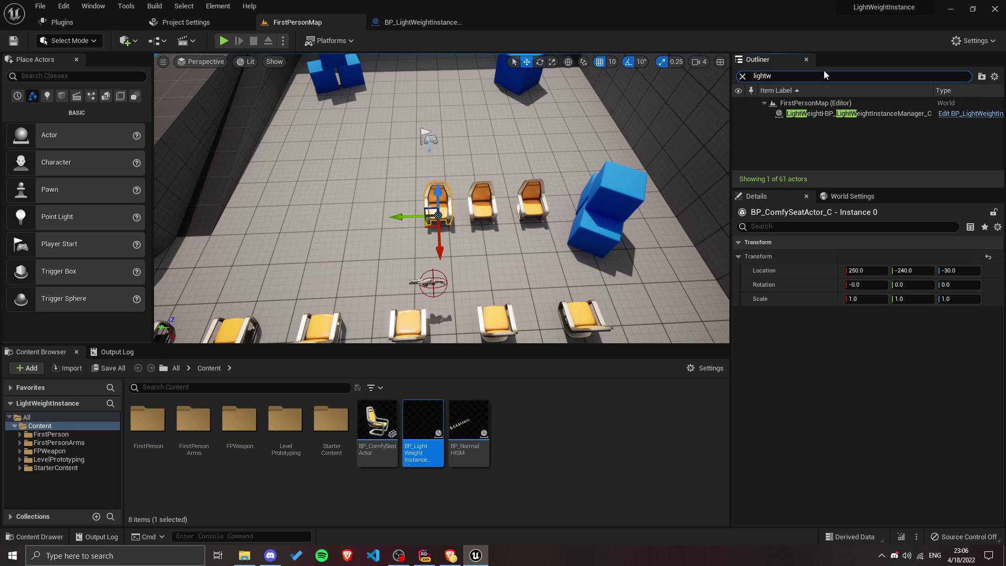
pyautogui.click(799, 115)
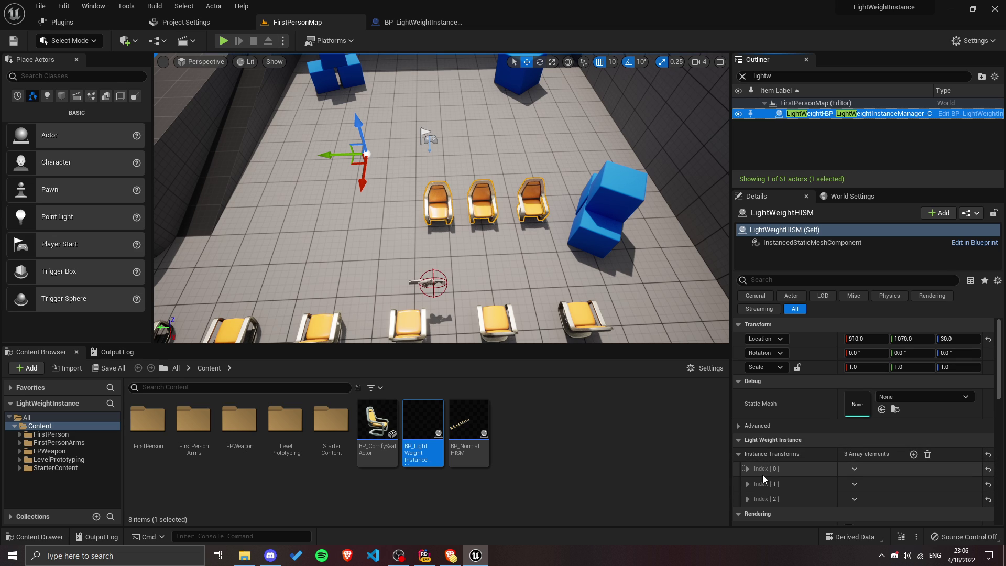
pyautogui.scroll(-1, 759, 472)
pyautogui.scroll(-1, 755, 468)
pyautogui.click(748, 450)
pyautogui.click(747, 435)
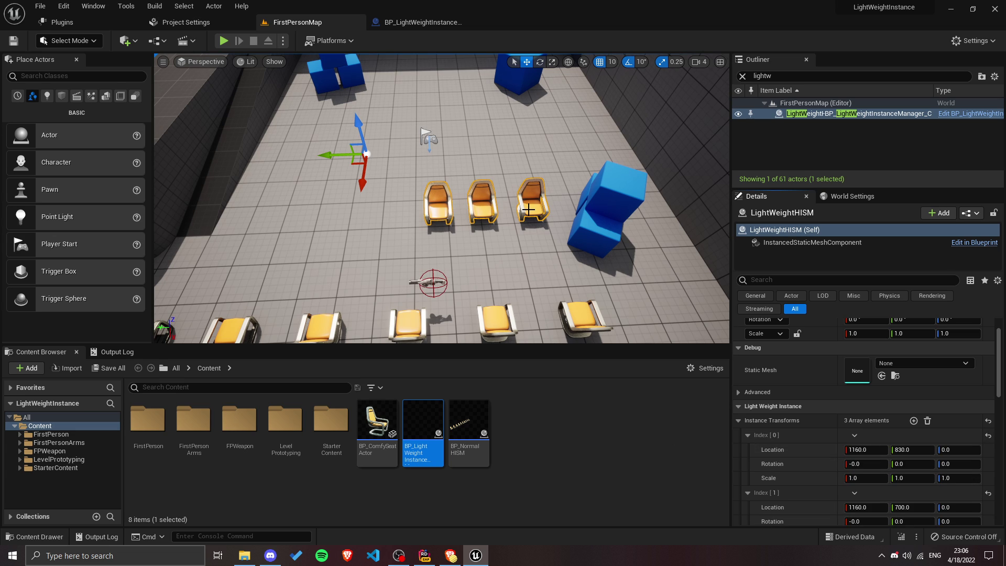
# Step: Select each of the three light-weight chairs in the viewport
pyautogui.click(528, 209)
pyautogui.click(482, 209)
pyautogui.click(438, 207)
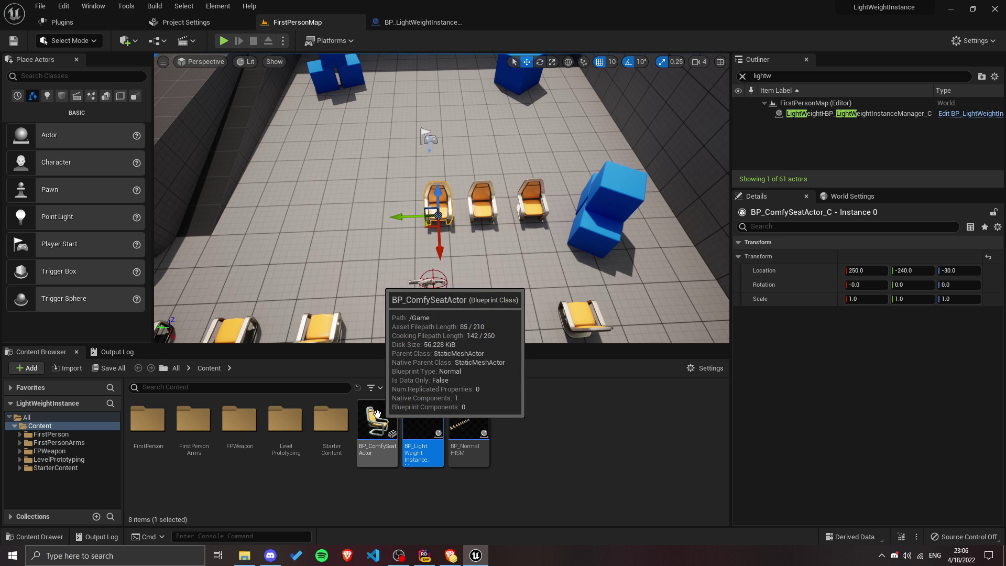
# Step: Place two BP_ComfySeatActor chairs beside the row, select both, and convert them to light-weight instances
pyautogui.moveTo(374, 416); pyautogui.dragTo(381, 226)
pyautogui.moveTo(377, 419); pyautogui.dragTo(312, 220)
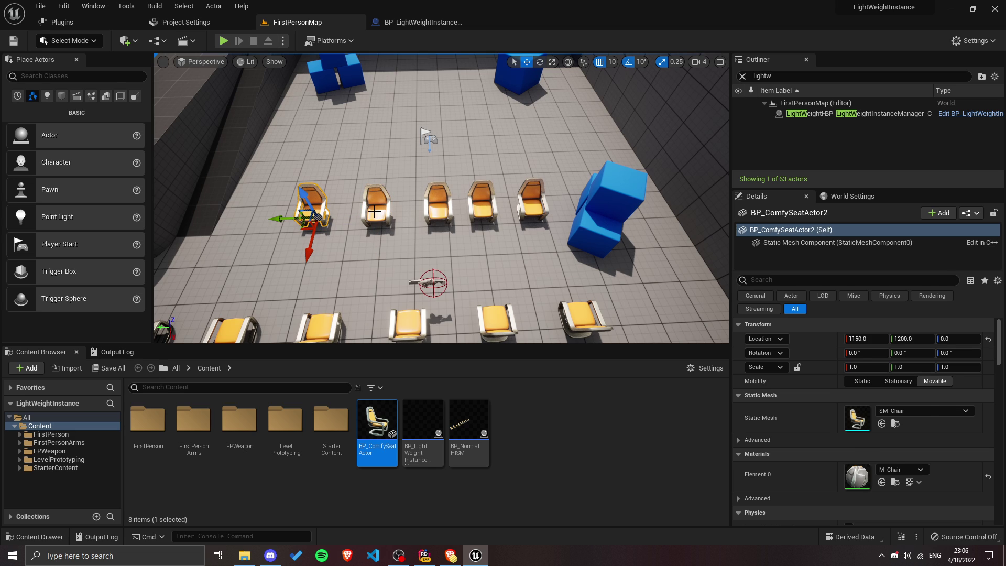
pyautogui.keyDown('ctrl'); pyautogui.click(376, 215); pyautogui.keyUp('ctrl')
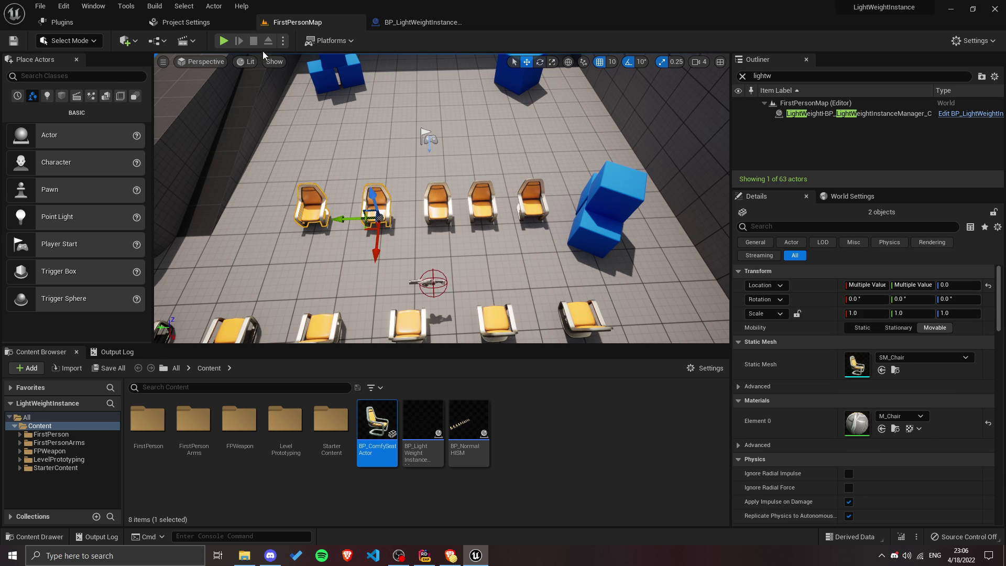
pyautogui.click(214, 6)
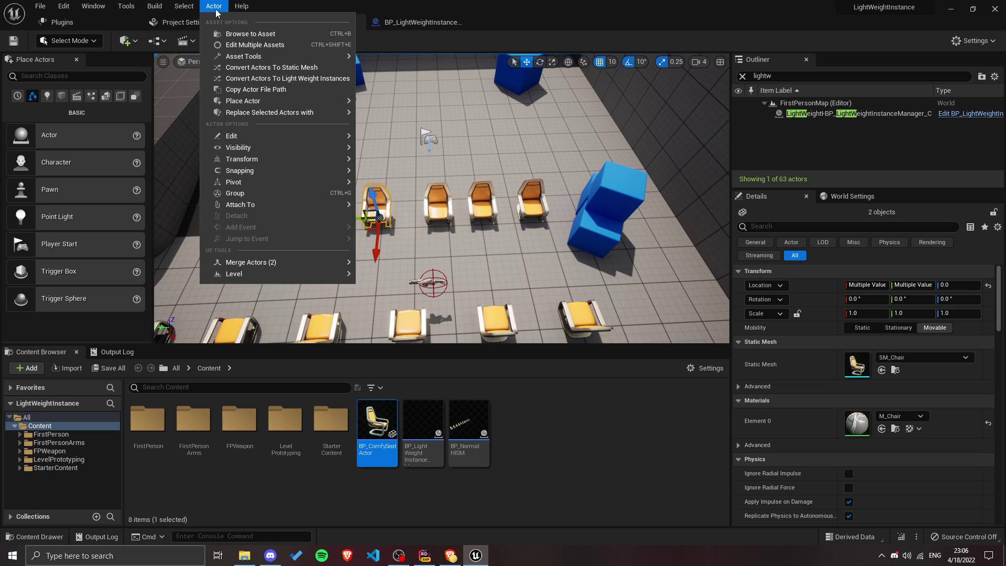
pyautogui.click(286, 78)
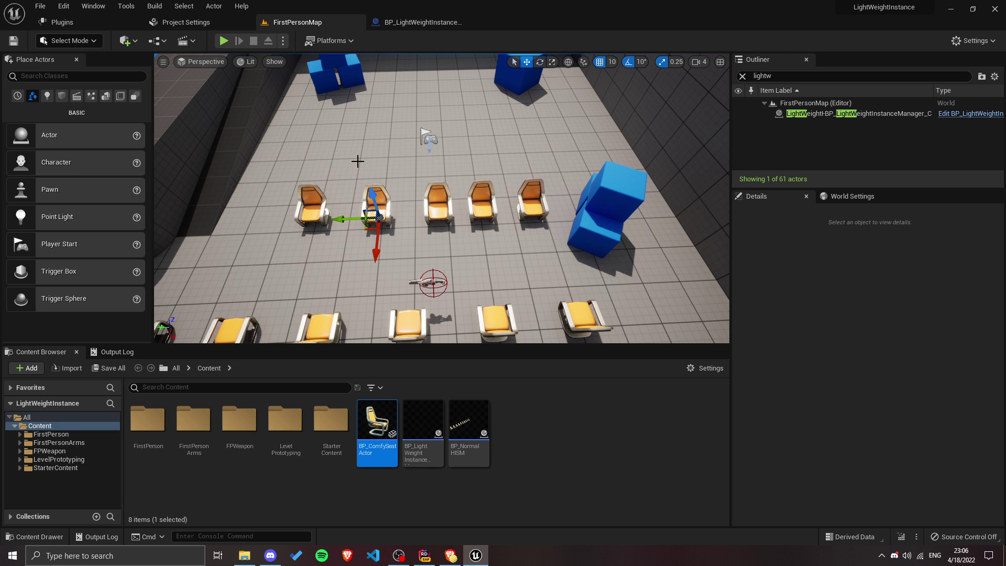
pyautogui.click(378, 206)
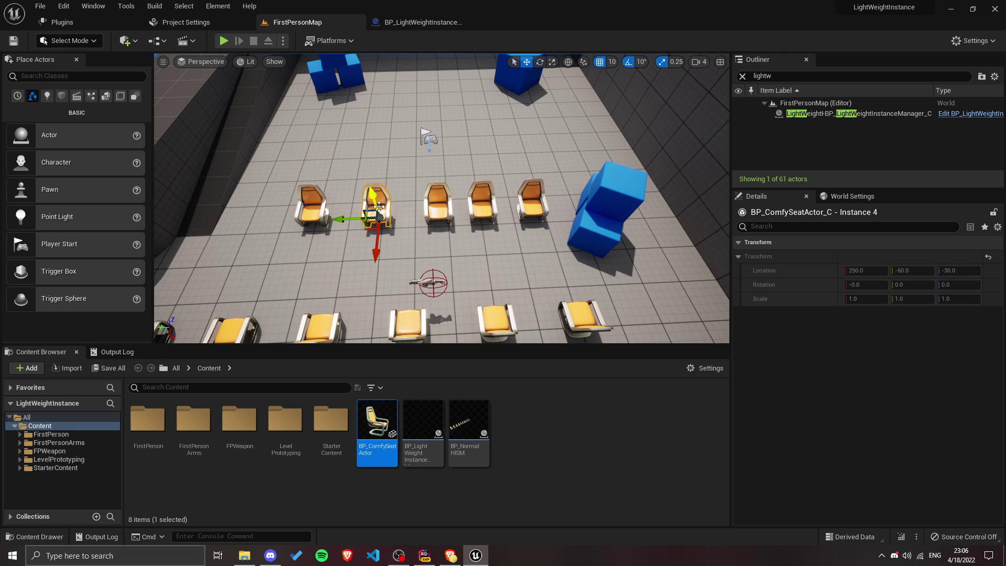
pyautogui.moveTo(781, 213)
pyautogui.click(821, 114)
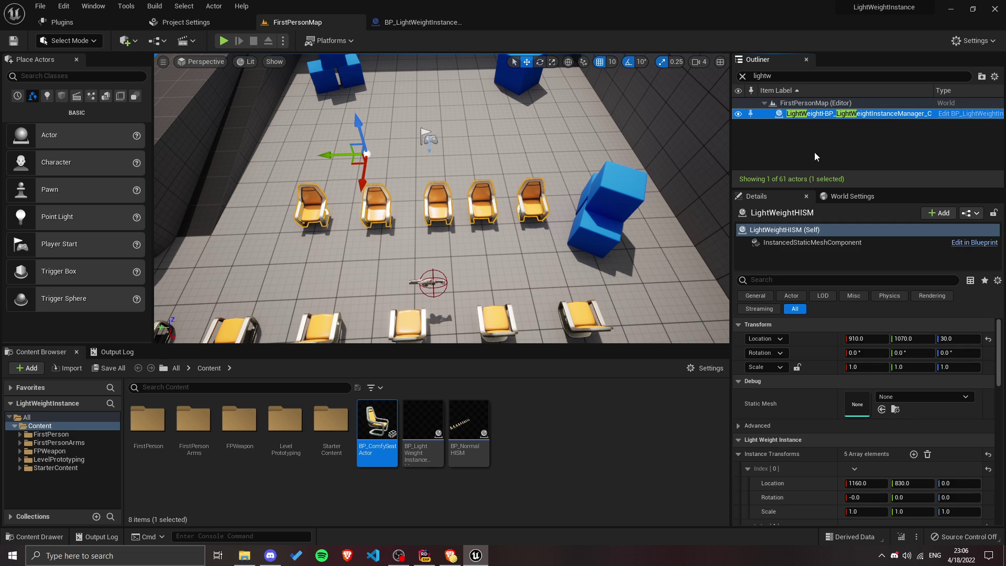
pyautogui.scroll(-5, 806, 393)
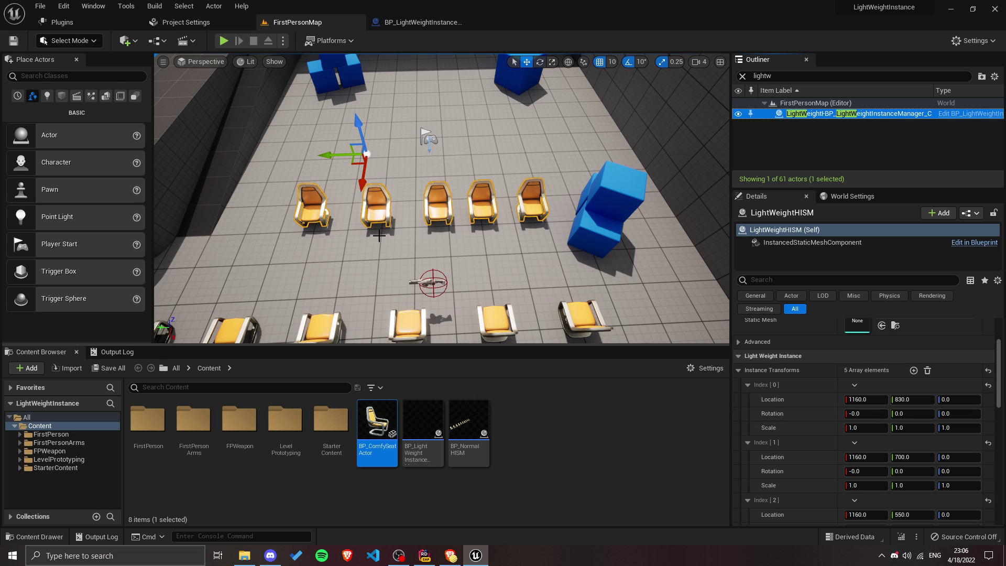
pyautogui.click(382, 212)
pyautogui.click(297, 218)
pyautogui.click(382, 211)
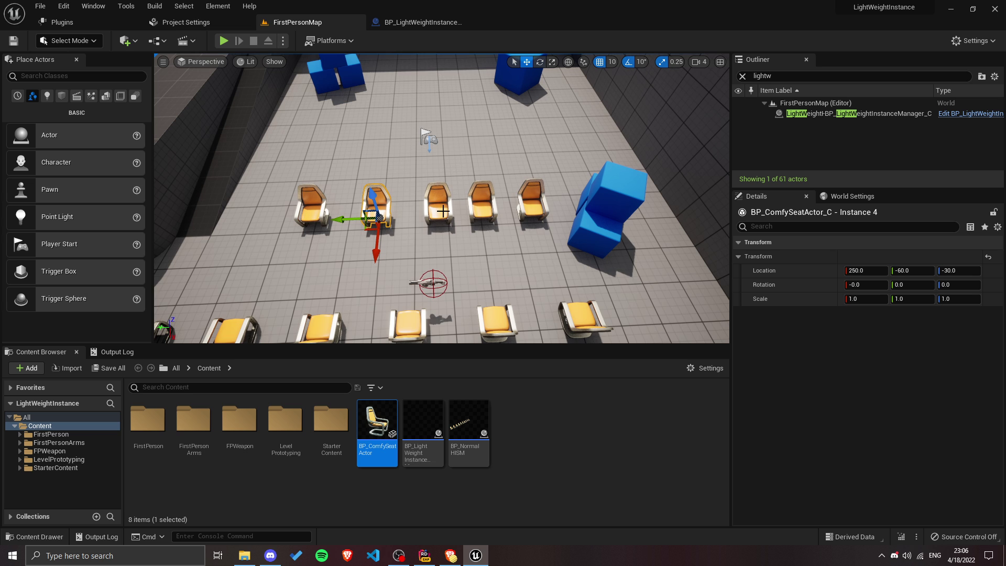
pyautogui.click(224, 41)
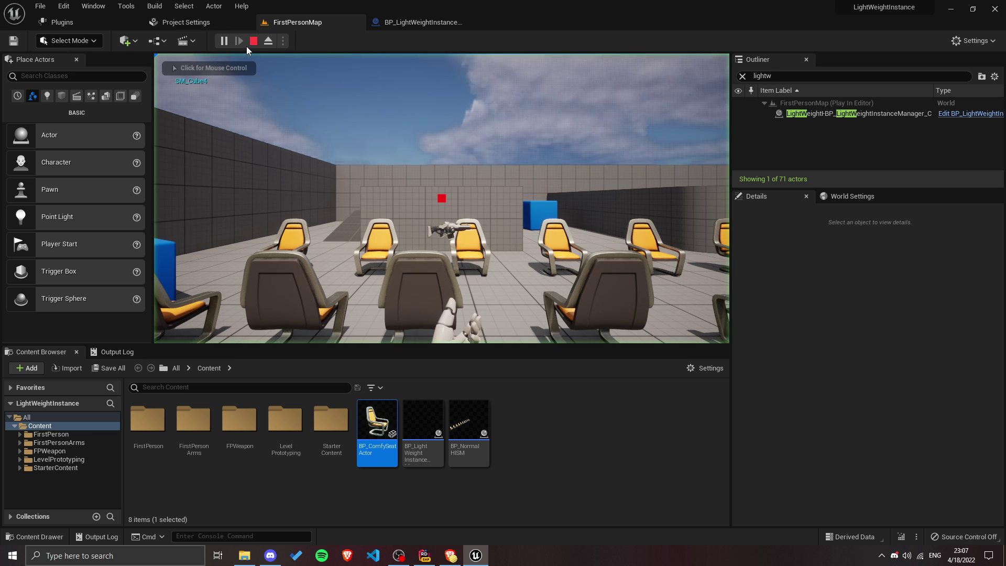
pyautogui.click(246, 73)
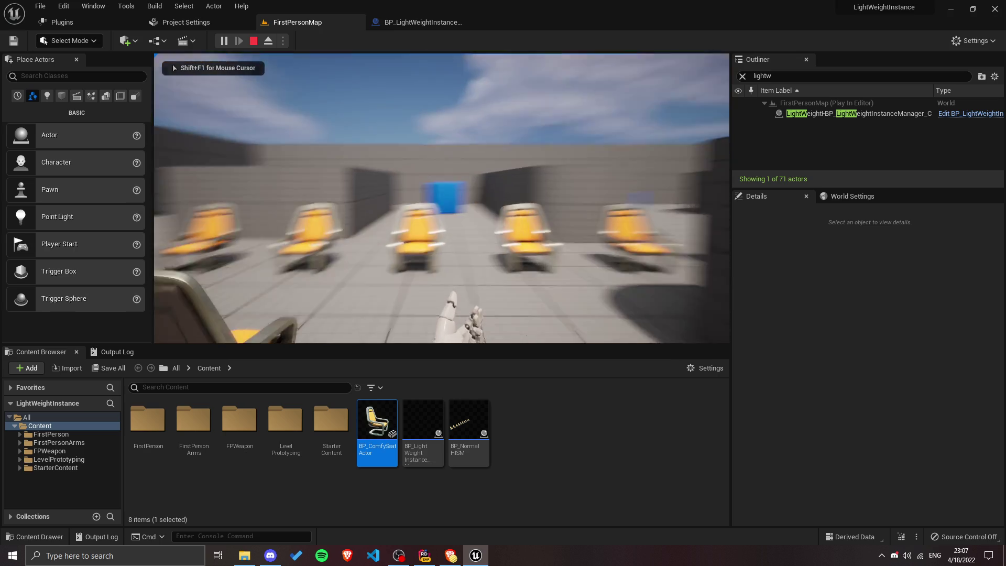
pyautogui.click(442, 196)
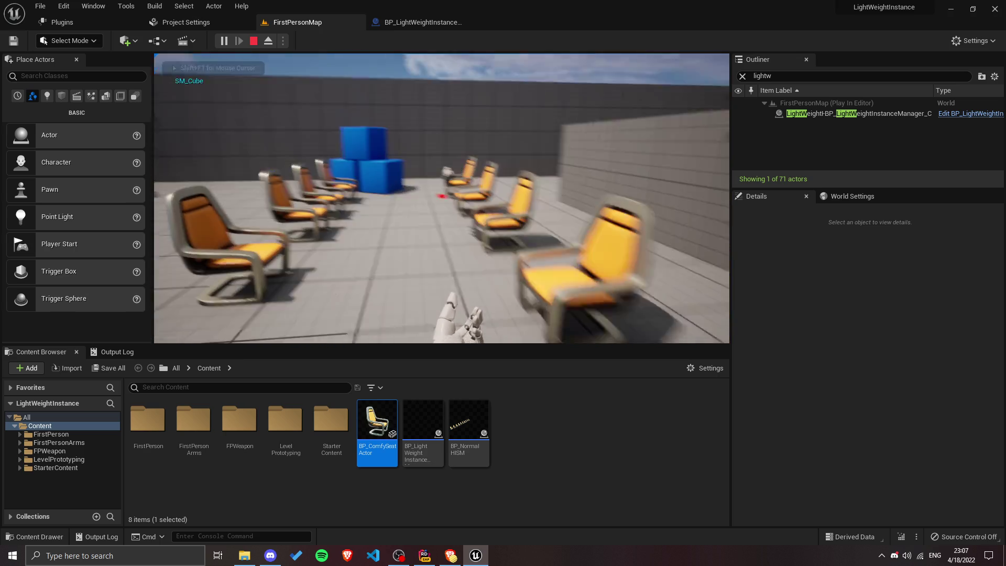
pyautogui.press('w')
pyautogui.click(441, 198)
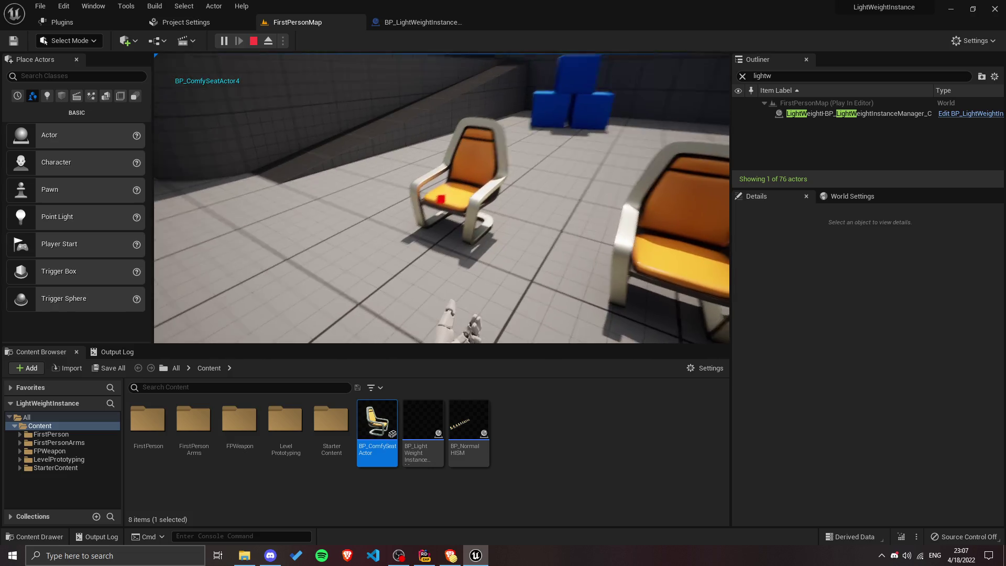
pyautogui.click(441, 198)
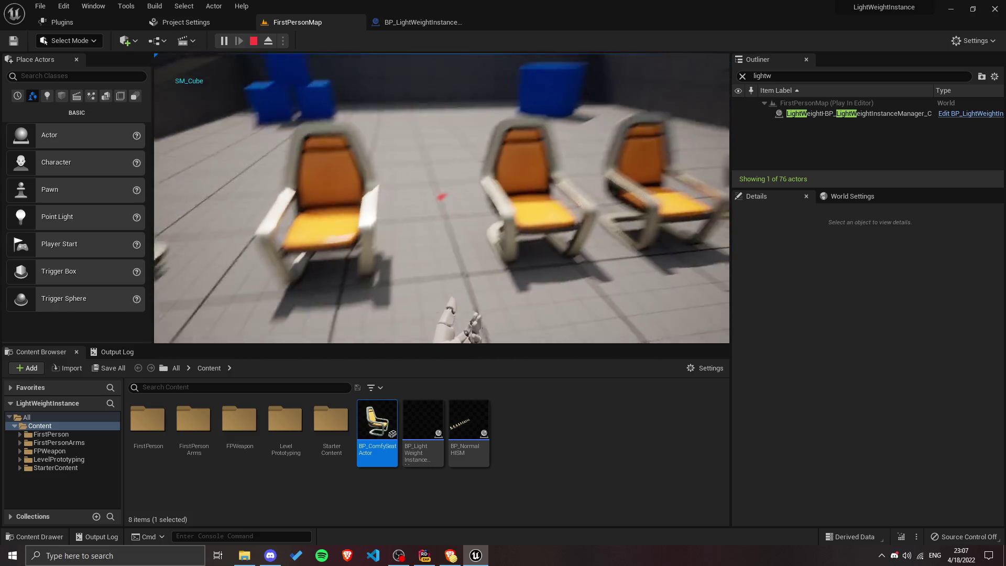
pyautogui.press('w')
pyautogui.click(441, 198)
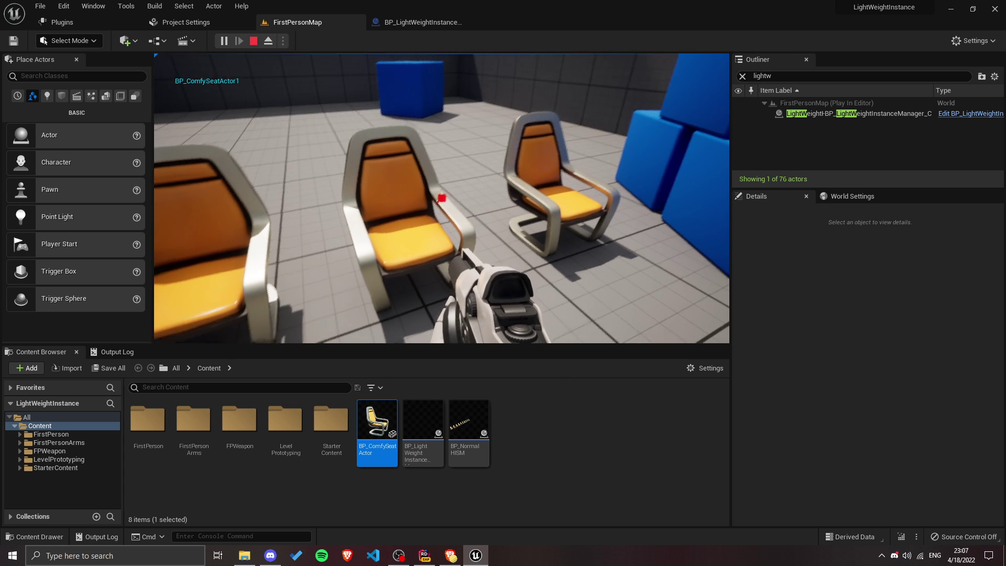
pyautogui.press('w')
pyautogui.click(441, 198)
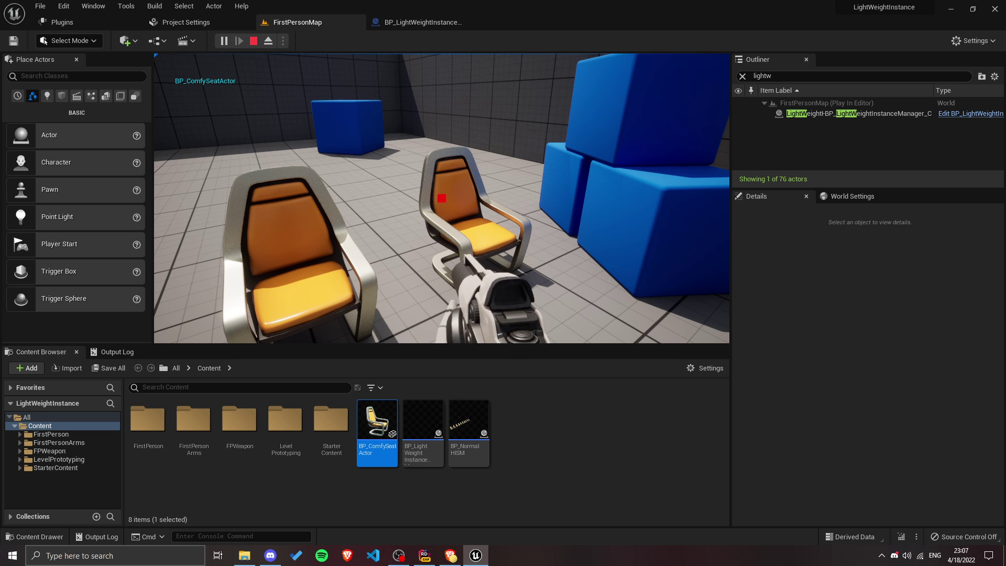
pyautogui.press('s')
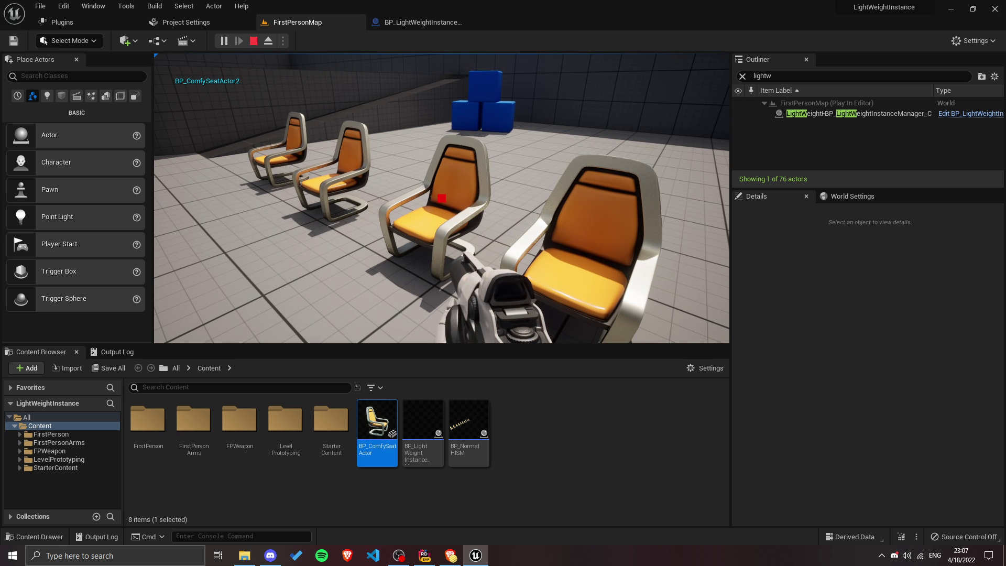
pyautogui.press('w')
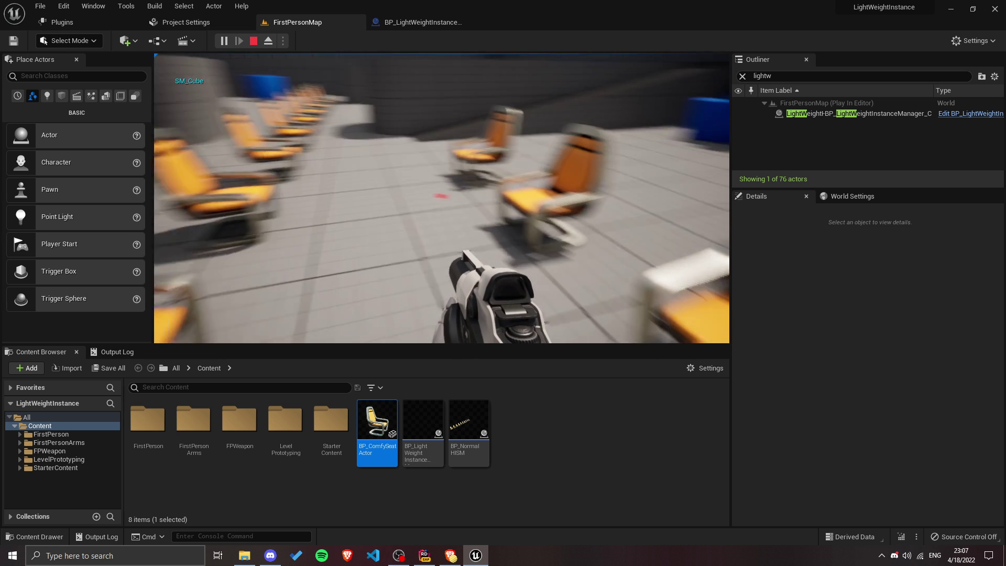
pyautogui.press('Escape')
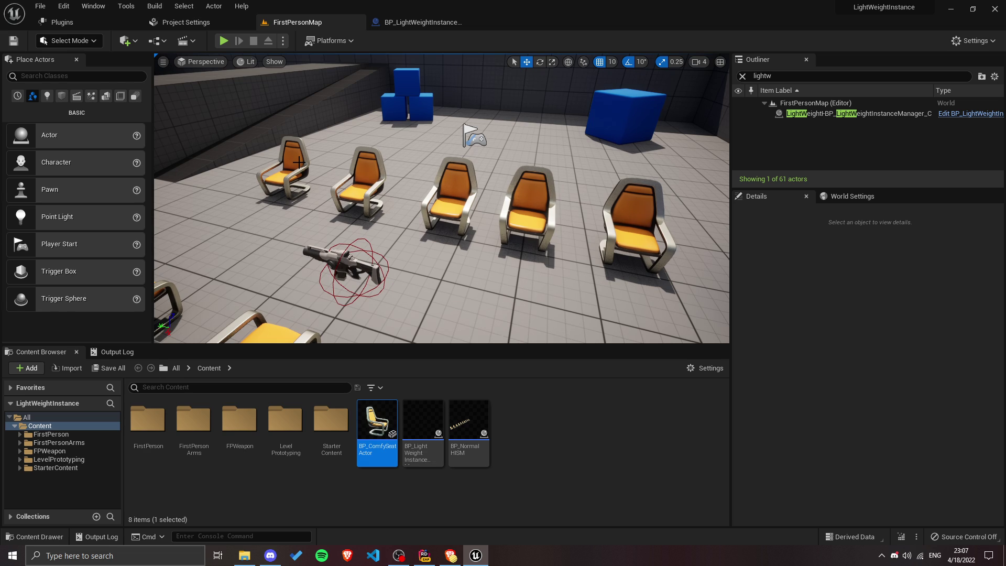
pyautogui.click(299, 163)
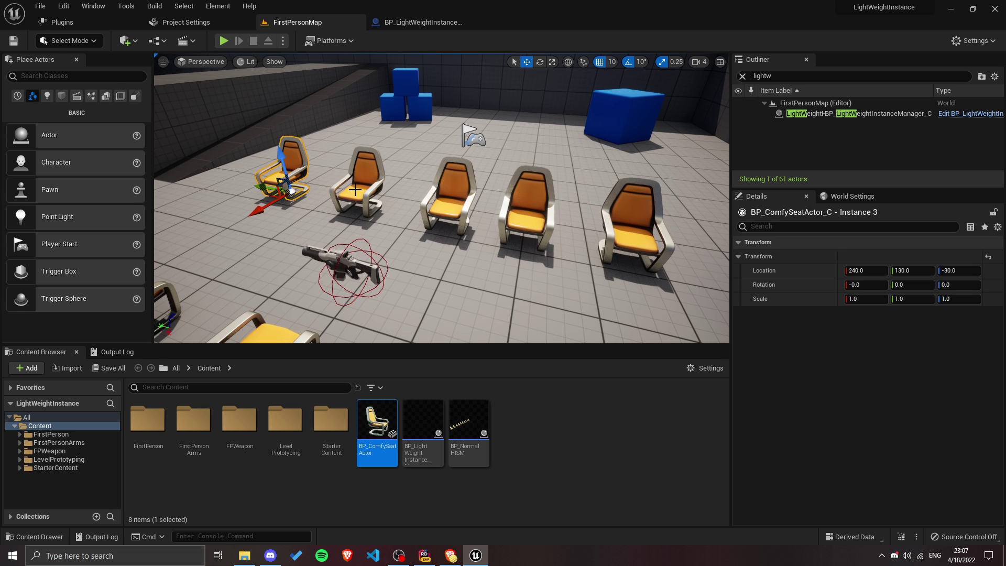
pyautogui.click(373, 193)
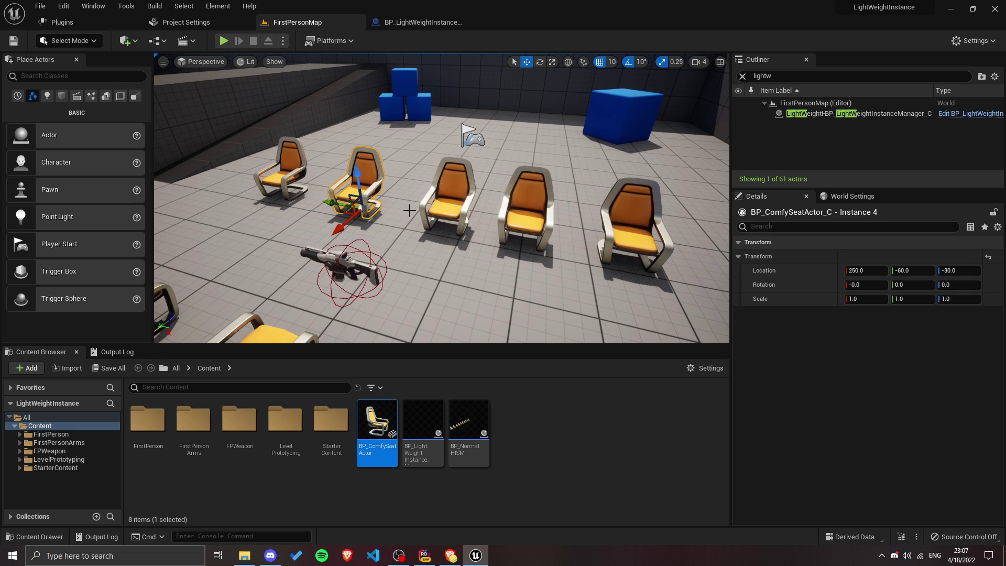
pyautogui.click(453, 201)
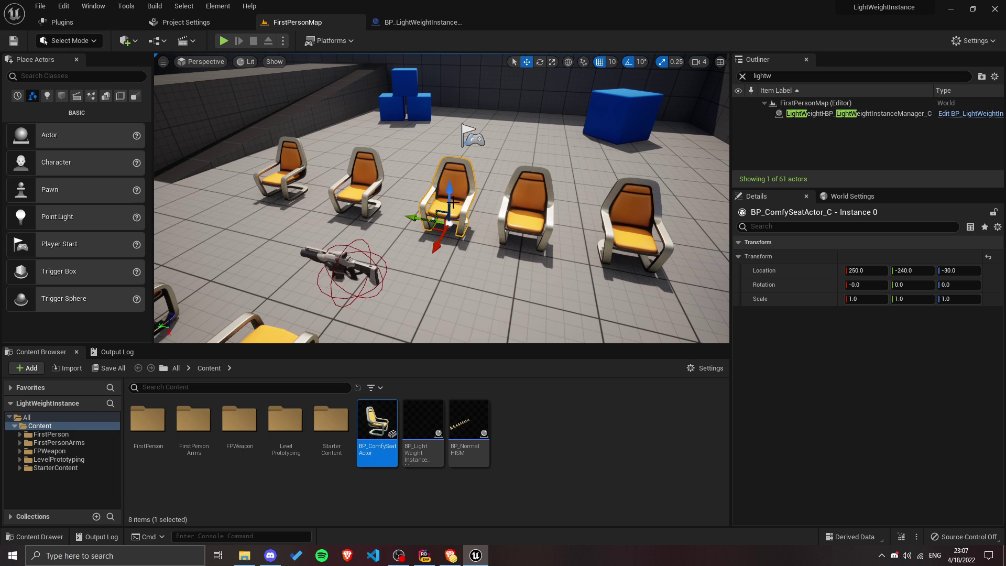
pyautogui.click(526, 215)
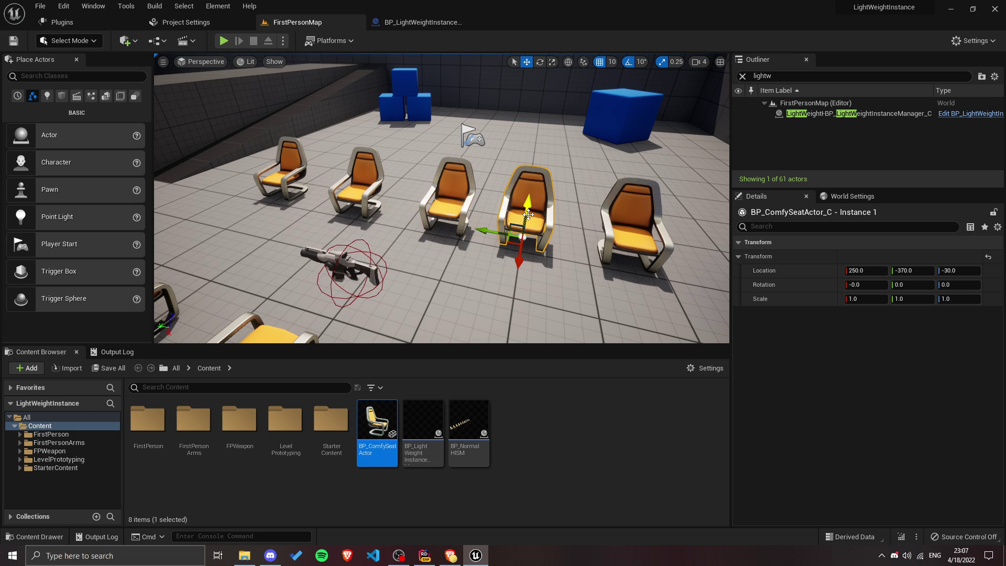
pyautogui.click(630, 227)
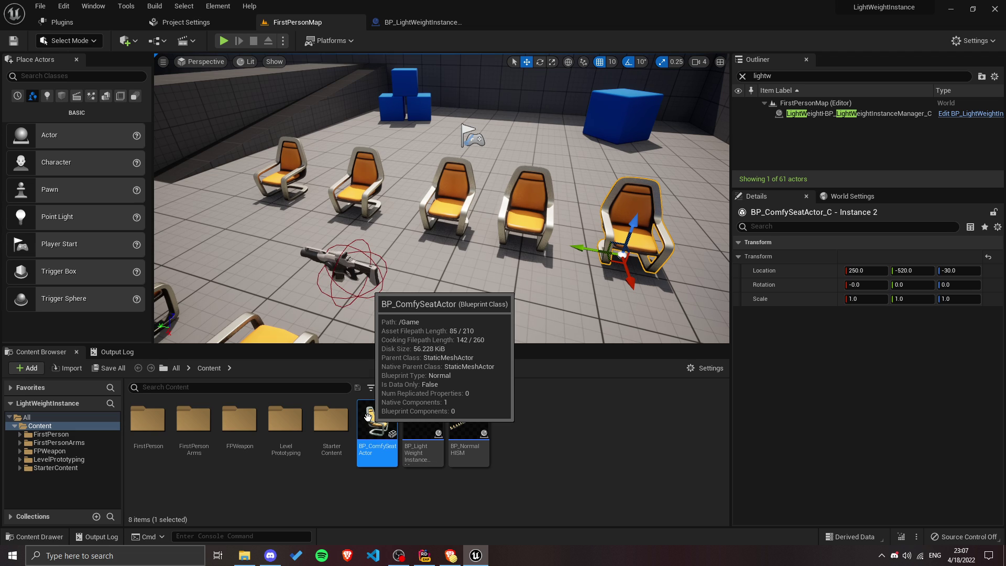
pyautogui.click(472, 225)
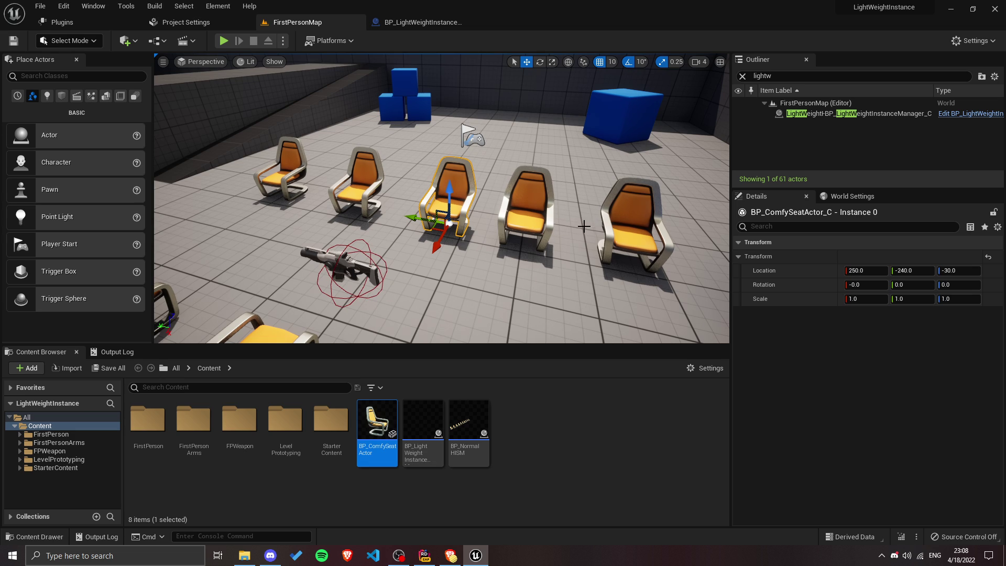
pyautogui.click(523, 224)
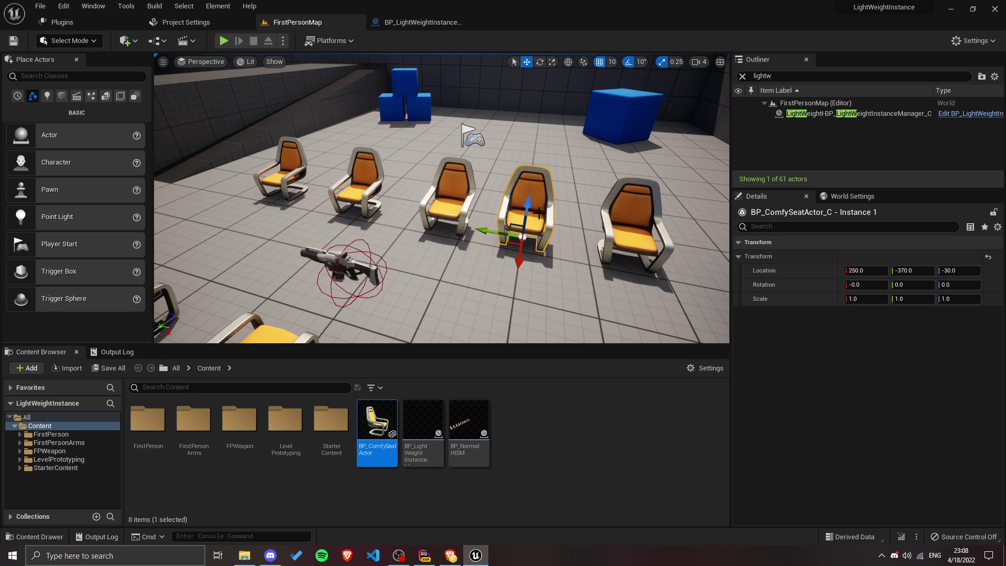
pyautogui.press('f')
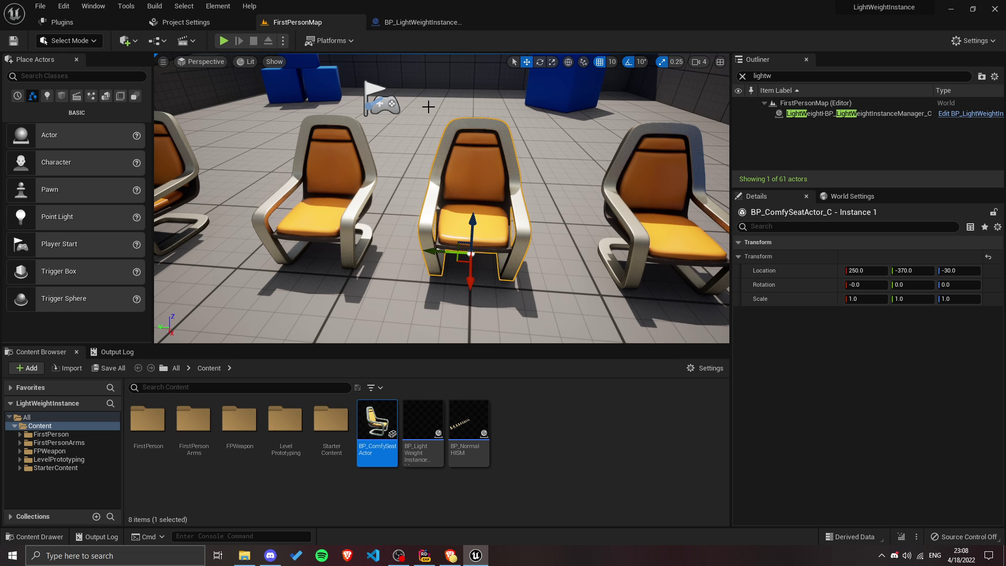
# Step: Open BP_FirstPersonCharacter from the FirstPerson > Blueprints folder
pyautogui.click(425, 22)
pyautogui.click(298, 22)
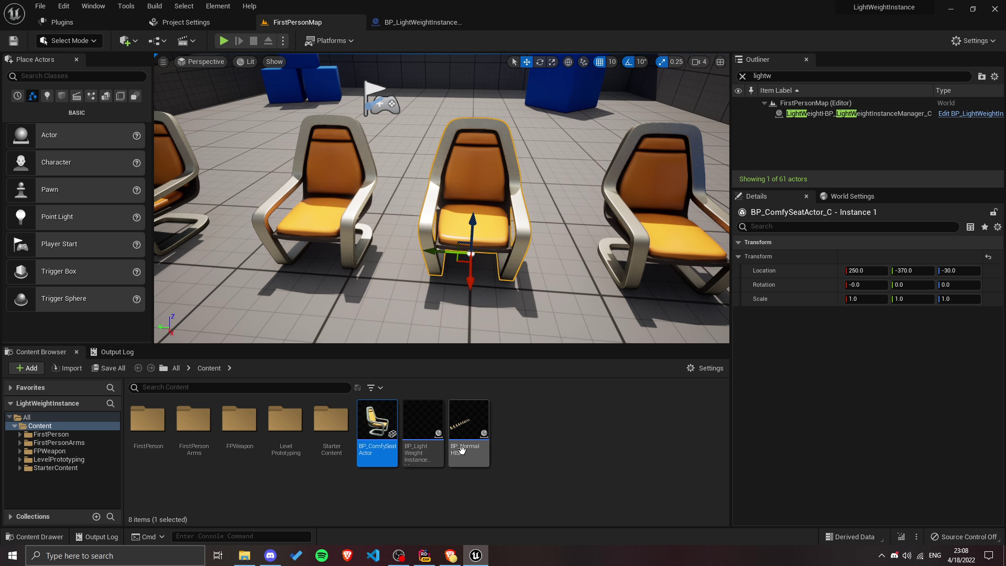
pyautogui.click(352, 487)
pyautogui.click(63, 436)
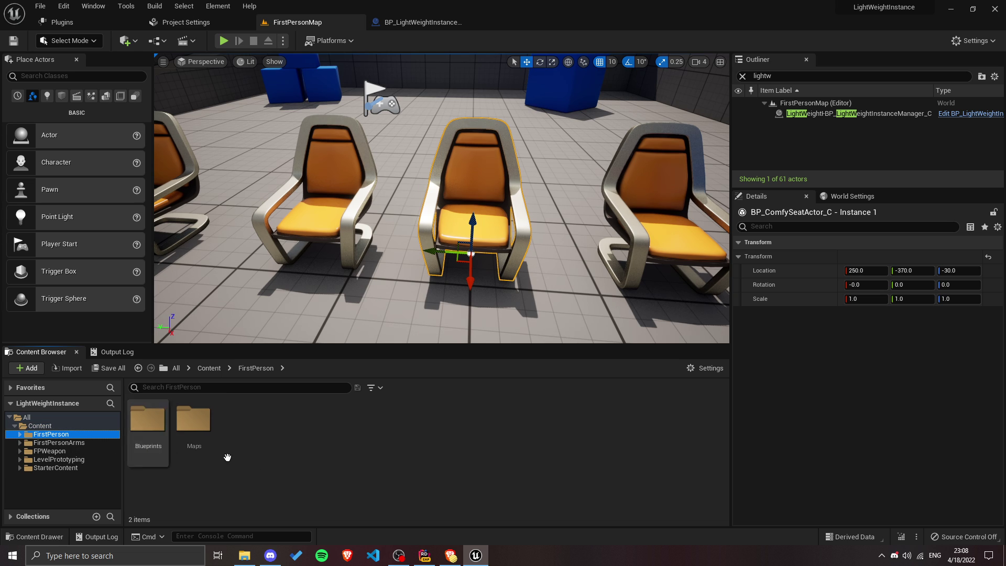
pyautogui.doubleClick(148, 422)
pyautogui.click(146, 440)
pyautogui.doubleClick(145, 440)
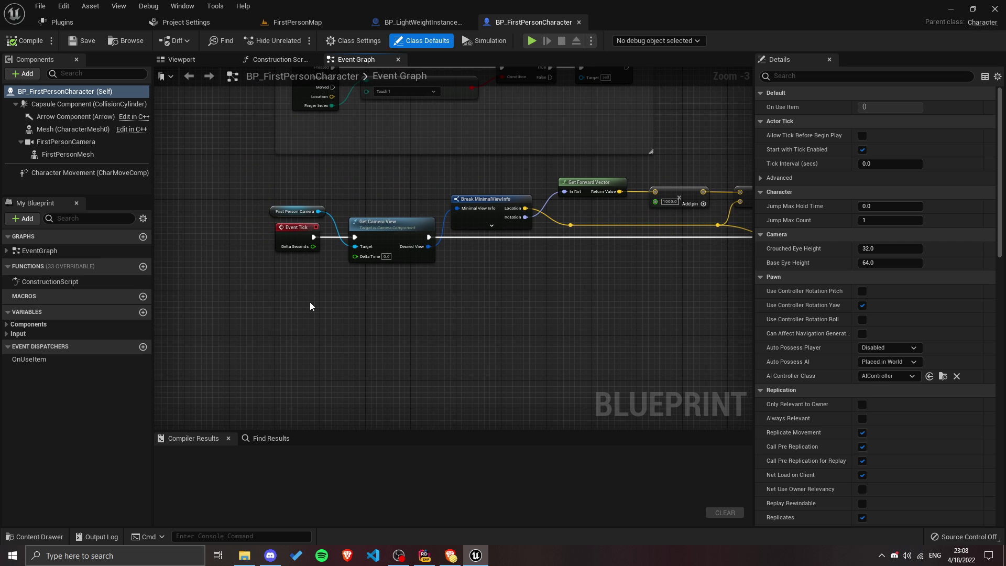
# Step: Inspect the line trace, Branch and Print String nodes and the Hit Actor output
pyautogui.moveTo(314, 309); pyautogui.dragTo(665, 206)
pyautogui.moveTo(685, 252); pyautogui.dragTo(115, 202, button='right')
pyautogui.moveTo(496, 326); pyautogui.dragTo(424, 326, button='right')
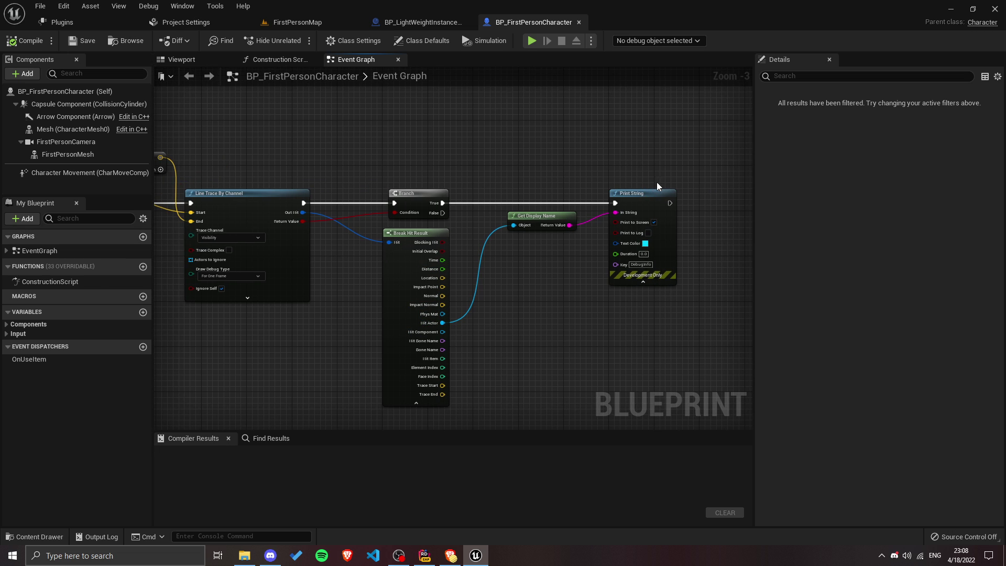
pyautogui.moveTo(526, 308); pyautogui.dragTo(491, 309, button='right')
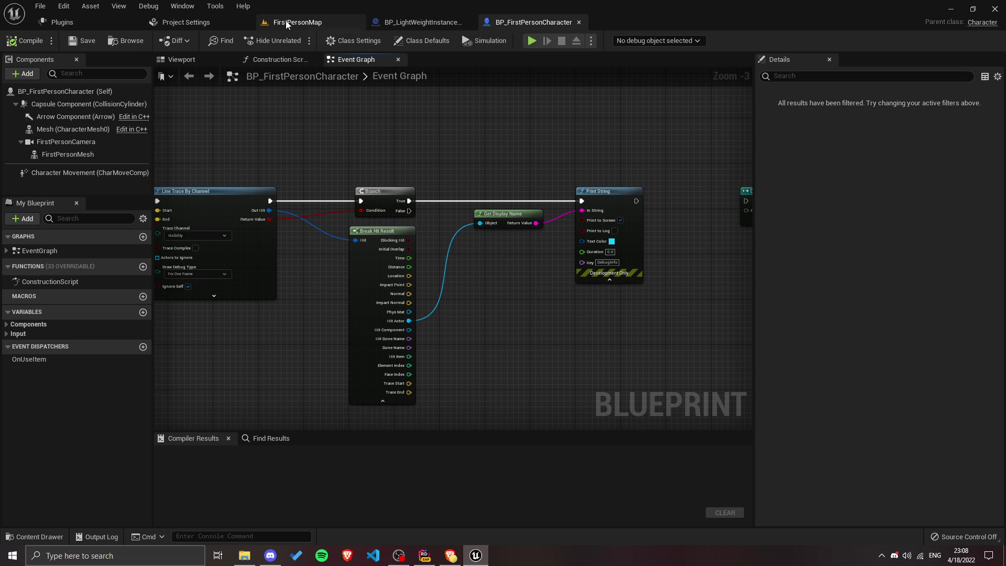
pyautogui.click(288, 23)
pyautogui.click(532, 22)
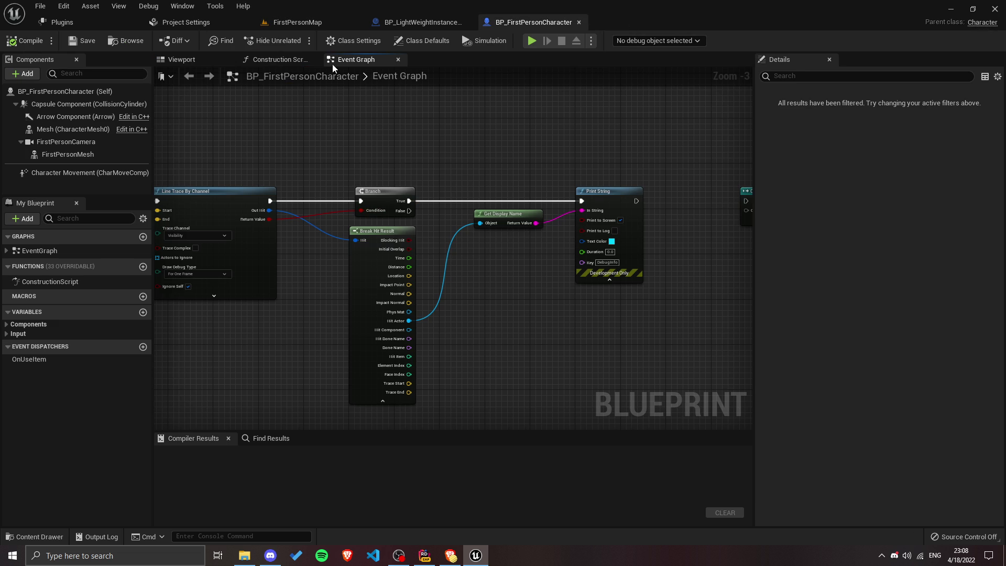
# Step: Inspect the Cast To BP_ComfySeatActor chain with its Print Information and Do Once nodes
pyautogui.moveTo(517, 263); pyautogui.dragTo(438, 260, button='right')
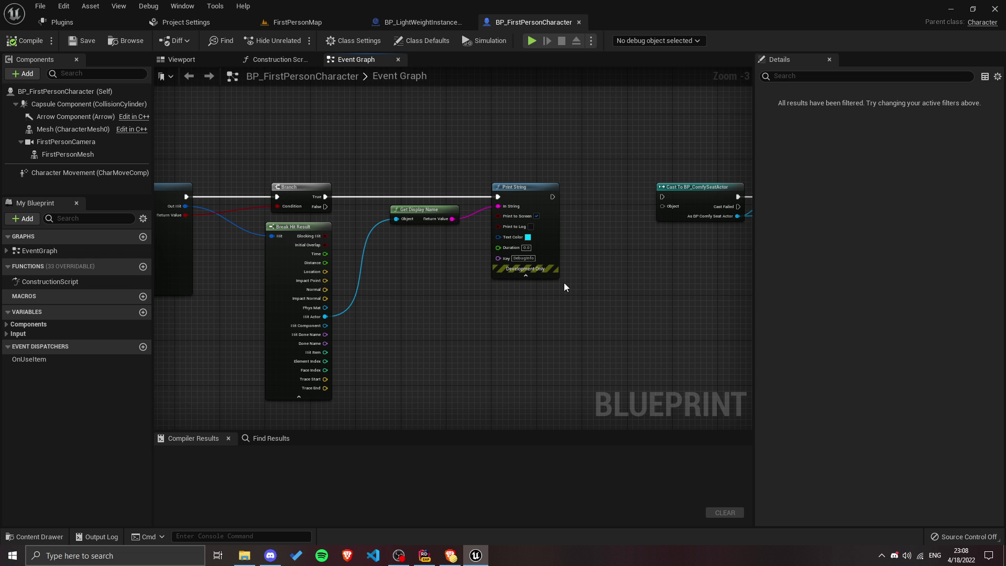
pyautogui.moveTo(665, 259); pyautogui.dragTo(487, 257, button='right')
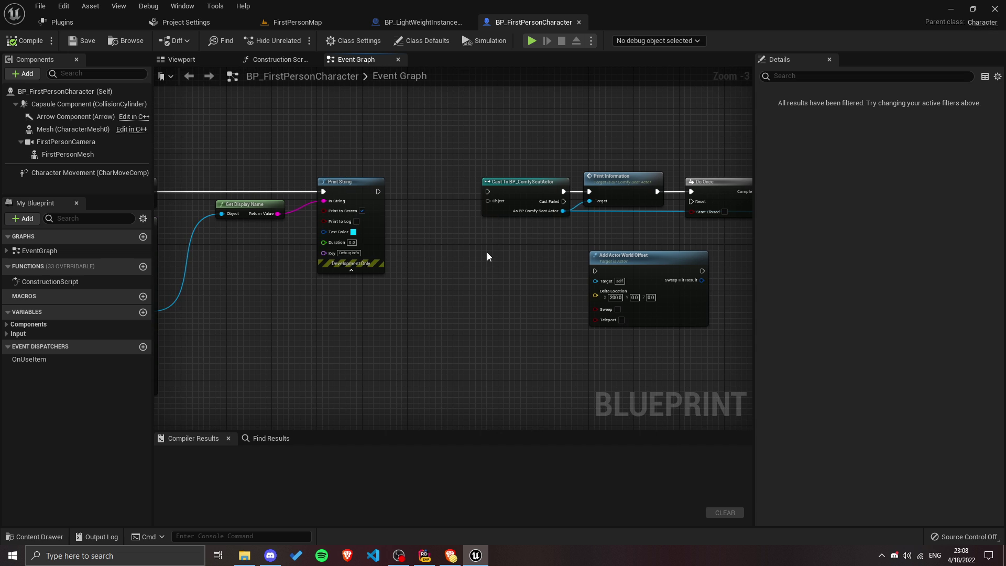
pyautogui.moveTo(408, 243); pyautogui.dragTo(571, 214, button='right')
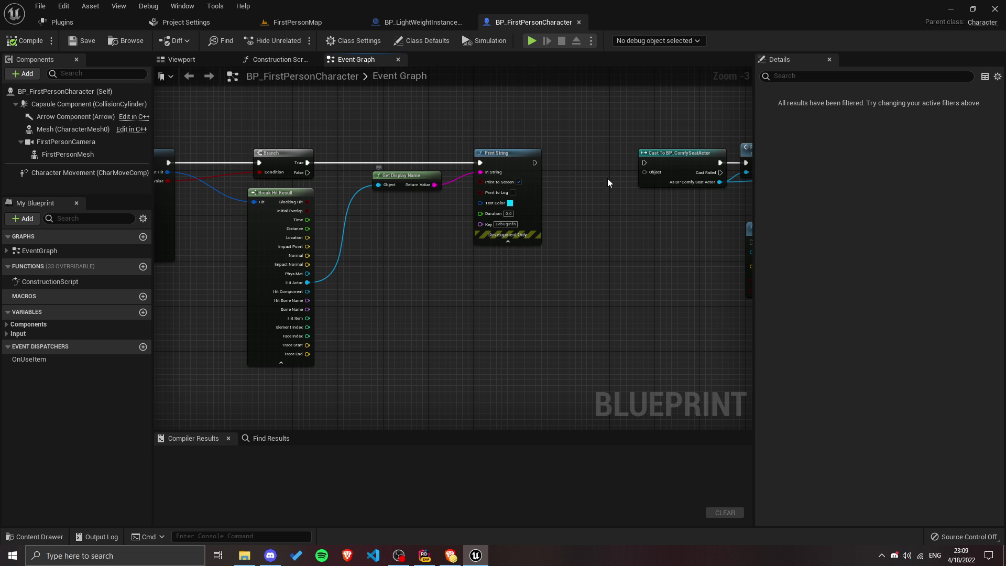
pyautogui.moveTo(579, 221); pyautogui.dragTo(497, 245, button='right')
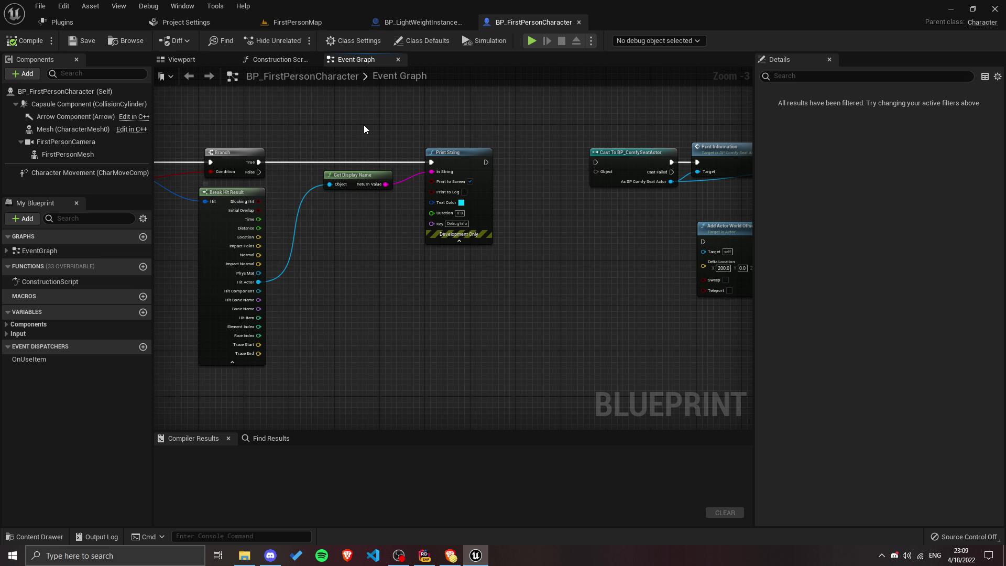
pyautogui.click(296, 22)
pyautogui.scroll(-8, 564, 218)
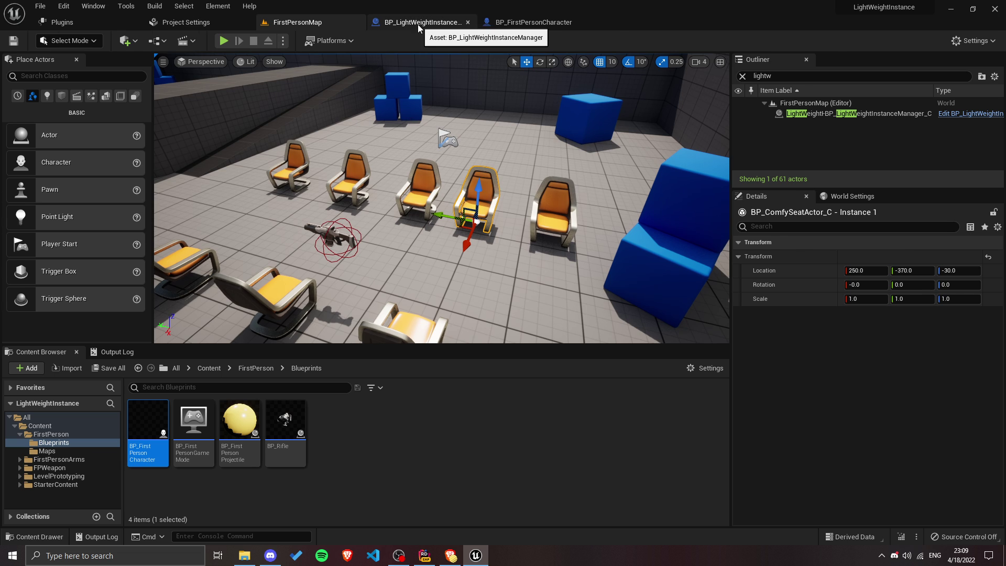
pyautogui.click(417, 22)
pyautogui.click(534, 22)
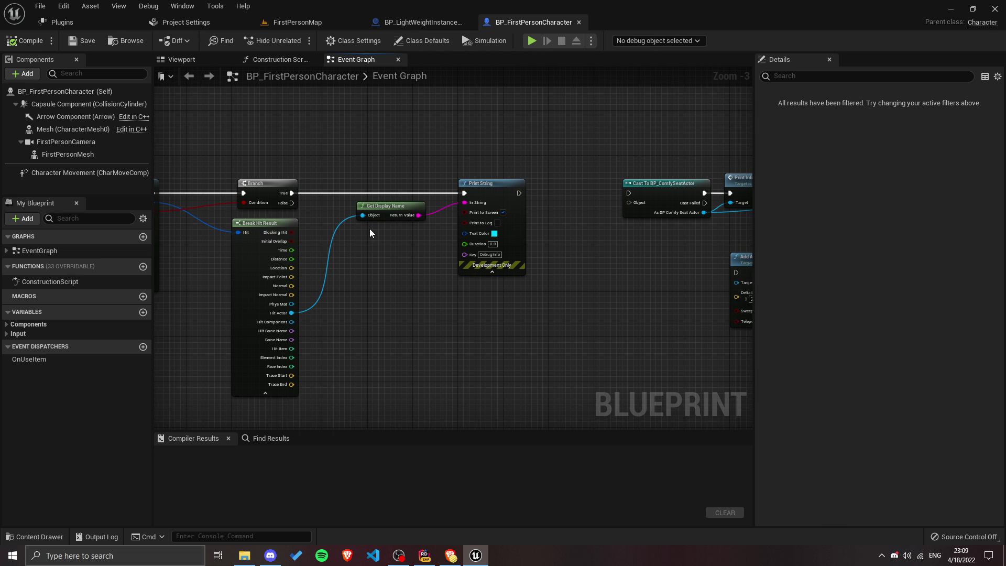
# Step: Move Print String aside and wire Hit Actor and Branch True into Cast To BP_ComfySeatActor
pyautogui.moveTo(377, 227); pyautogui.dragTo(308, 236, button='right')
pyautogui.moveTo(308, 236); pyautogui.dragTo(437, 262)
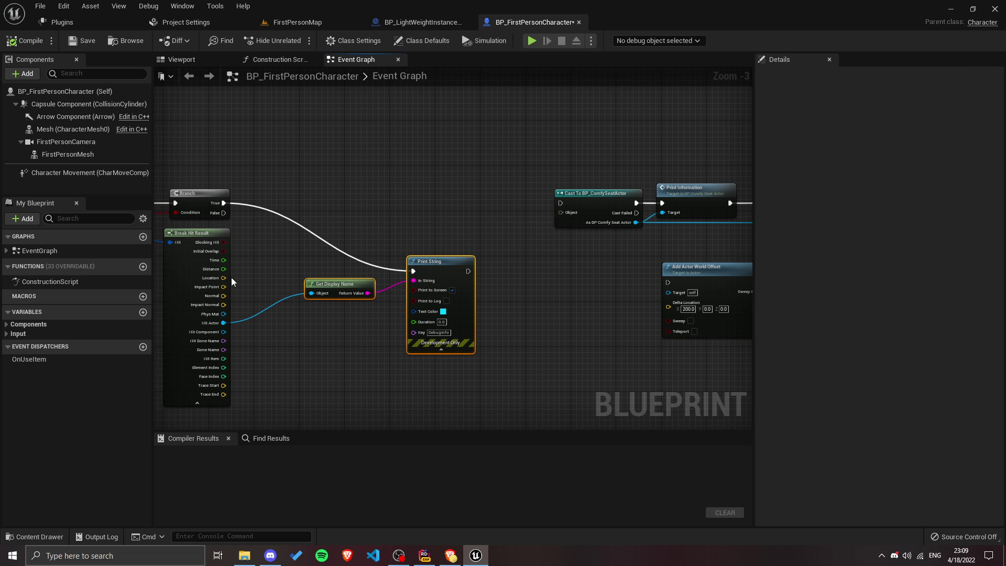
pyautogui.moveTo(223, 322)
pyautogui.mouseDown()
pyautogui.moveTo(562, 213)
pyautogui.moveTo(242, 332)
pyautogui.moveTo(223, 323)
pyautogui.mouseUp()
pyautogui.keyDown('ctrl'); pyautogui.moveTo(223, 203); pyautogui.dragTo(560, 204); pyautogui.keyUp('ctrl')
pyautogui.moveTo(658, 156); pyautogui.dragTo(412, 161, button='right')
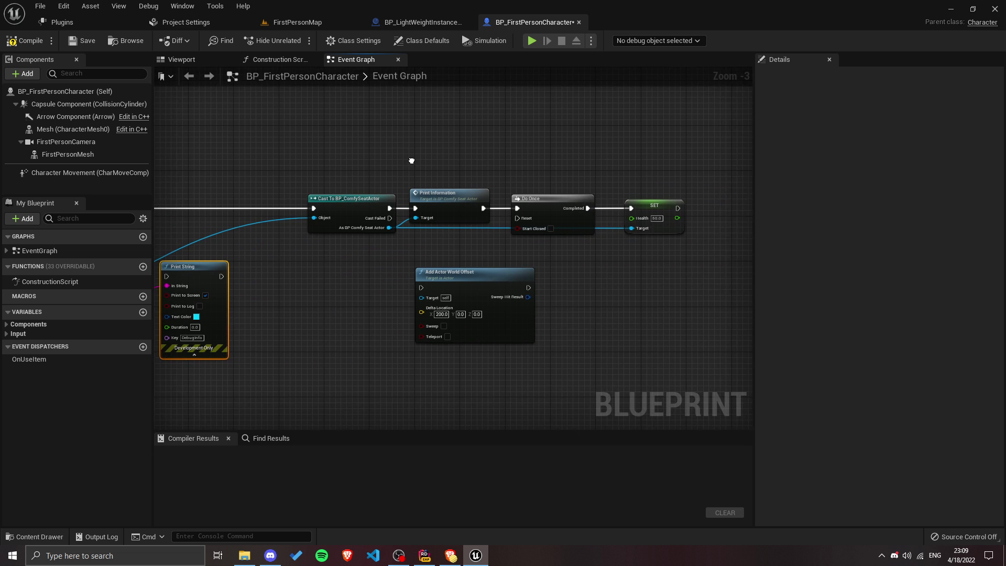
pyautogui.scroll(-2, 411, 160)
pyautogui.moveTo(623, 157); pyautogui.dragTo(311, 186)
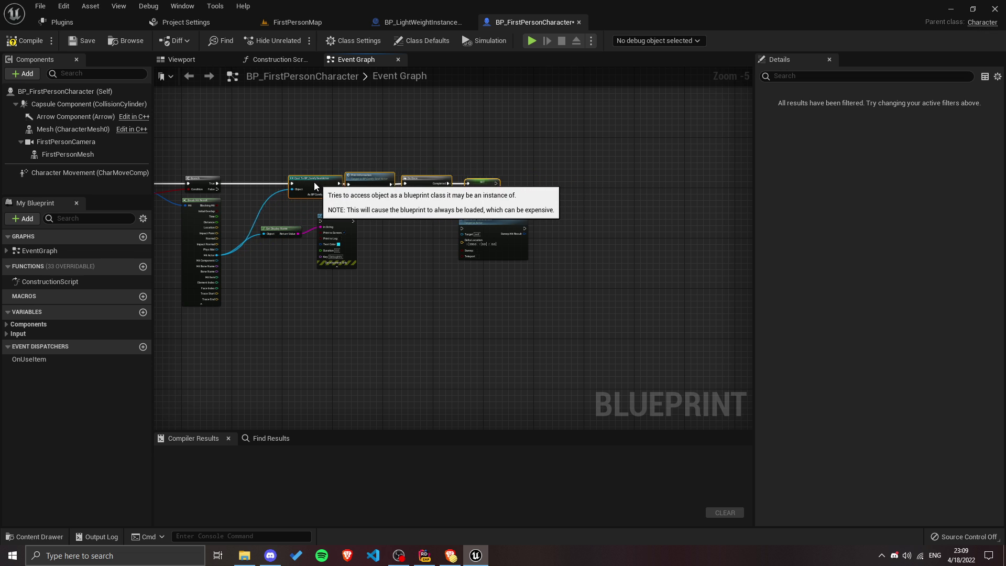
pyautogui.click(378, 172)
pyautogui.scroll(5, 393, 175)
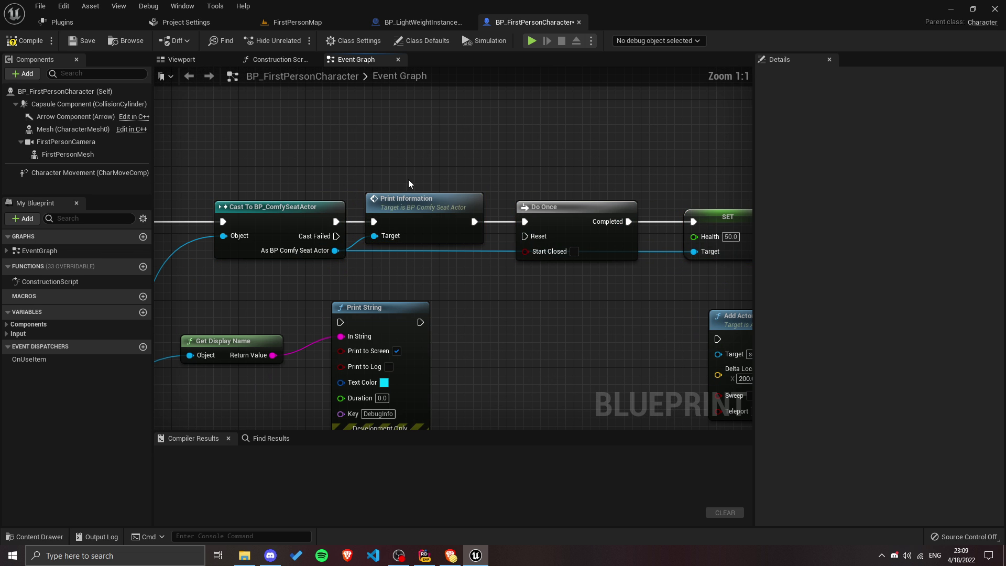
# Step: Review BP_ComfySeatActor's PrintInformation event printing display name and Health, then return to FirstPersonMap
pyautogui.doubleClick(417, 215)
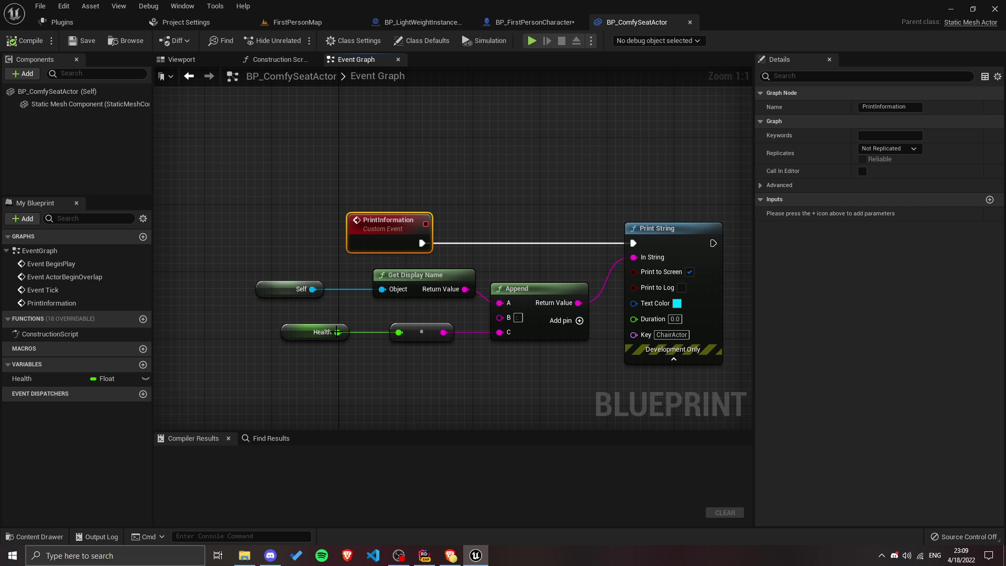
pyautogui.click(292, 23)
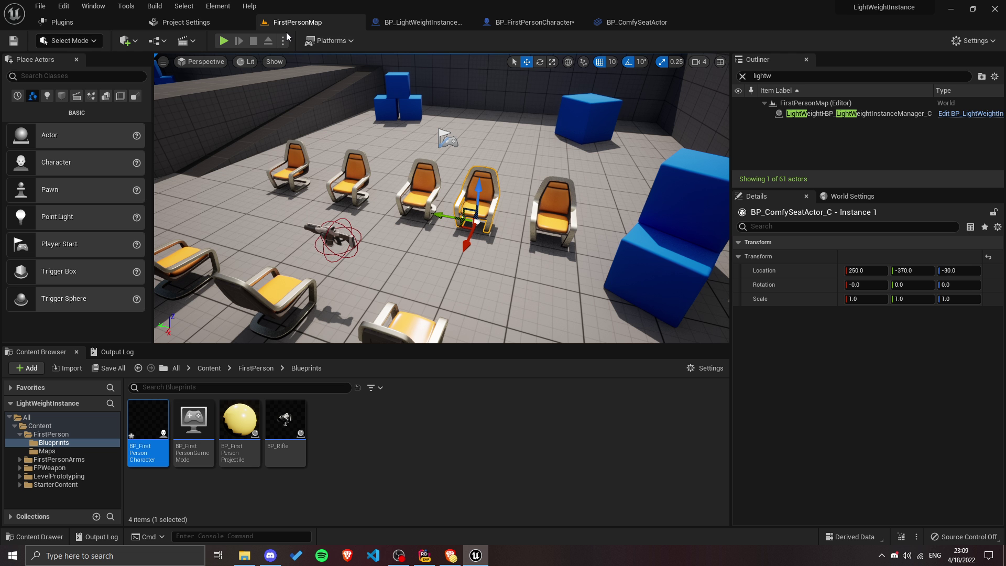
# Step: Play-test by walking among the chairs so seats print names and Health like 100.0, then stop
pyautogui.click(224, 40)
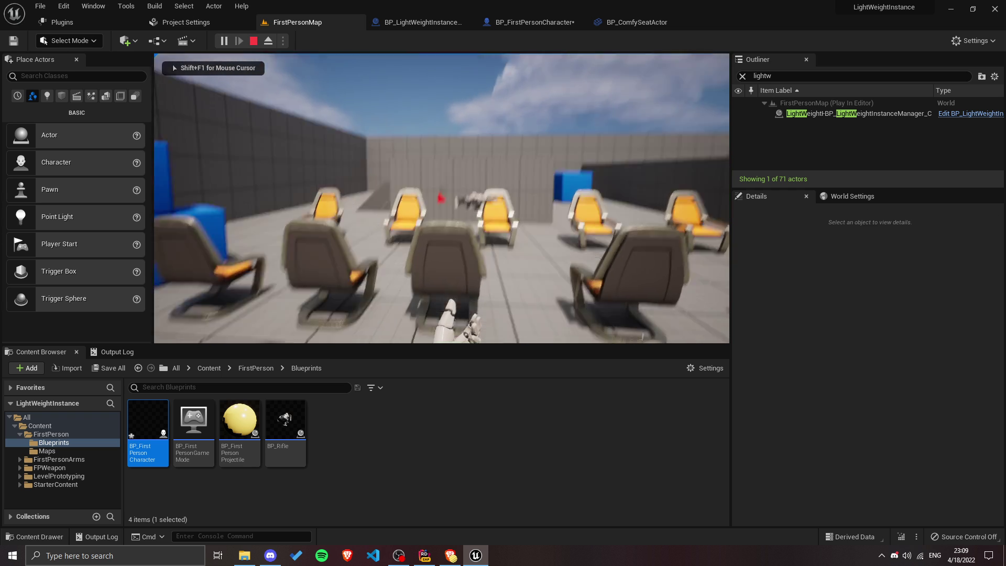
pyautogui.press('w')
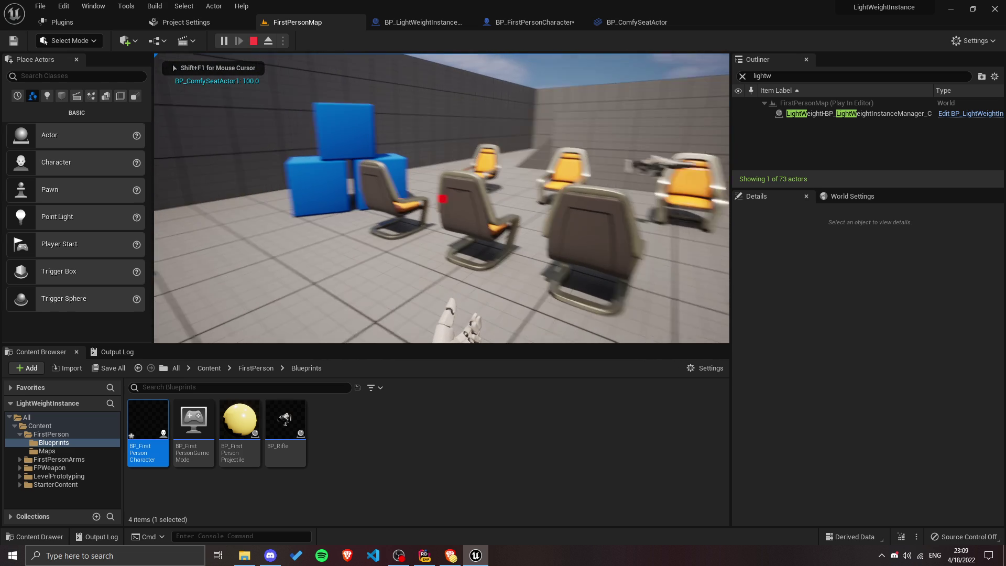
pyautogui.press('w')
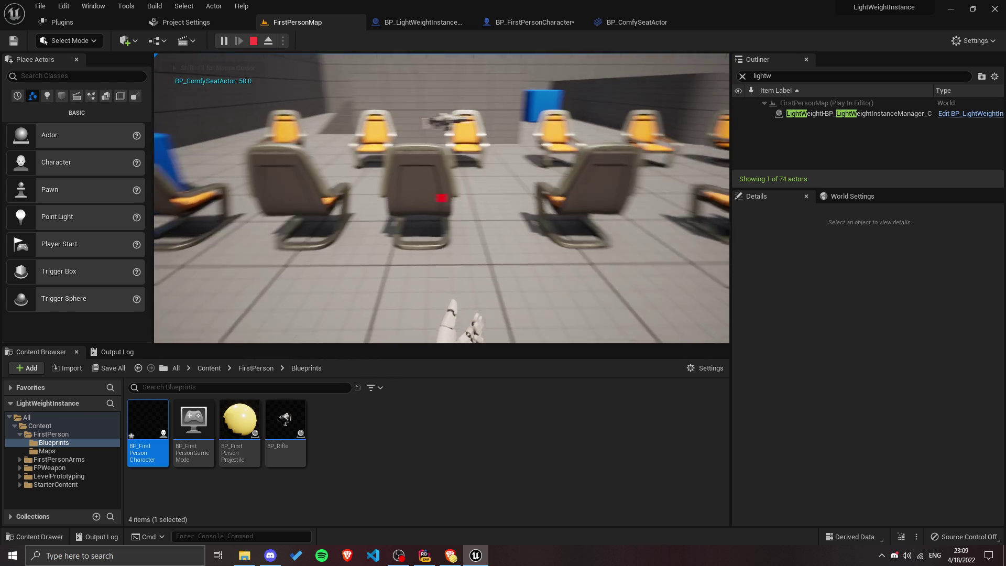
pyautogui.press('w')
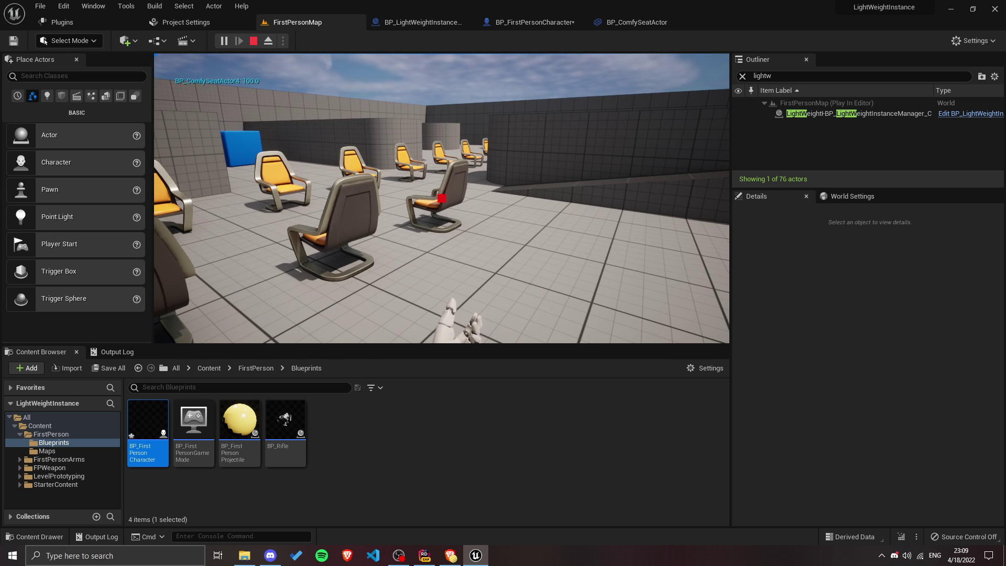
pyautogui.press('Escape')
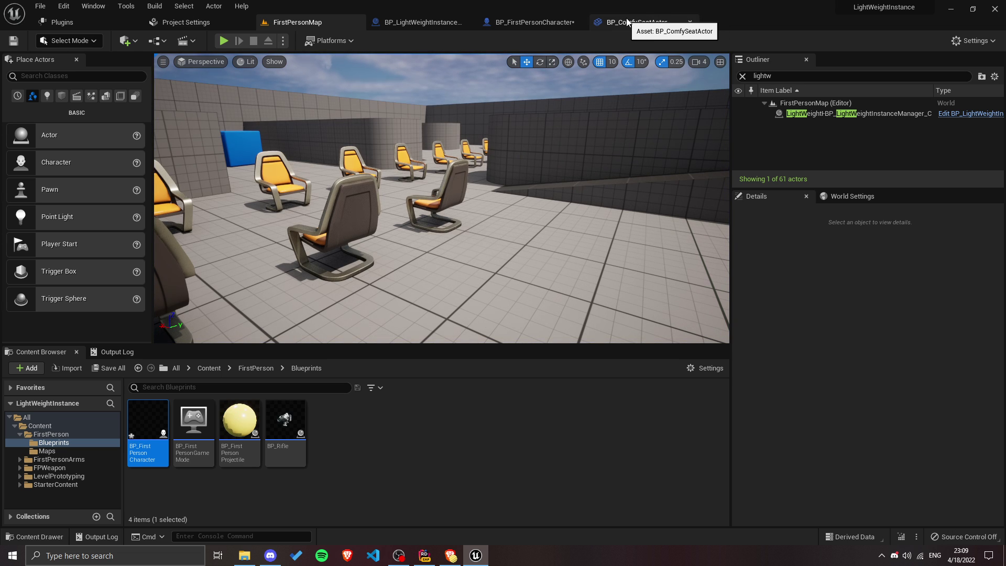
# Step: Raise the Do Once node to straighten its wires, then play-test, printing BP_ComfySeatActor_C_0 with Health 50.0
pyautogui.click(511, 22)
pyautogui.scroll(-3, 511, 193)
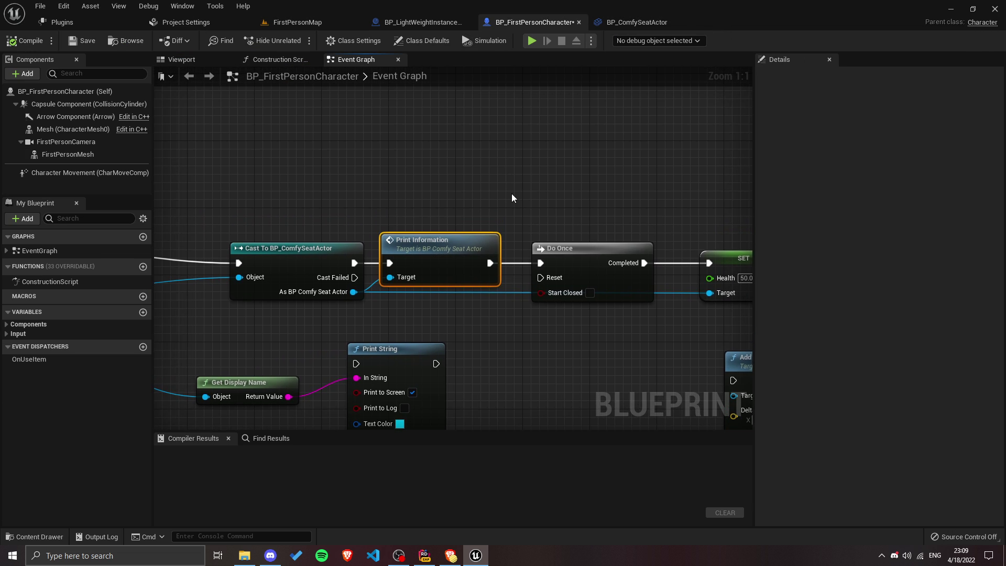
pyautogui.moveTo(447, 196); pyautogui.dragTo(485, 176, button='right')
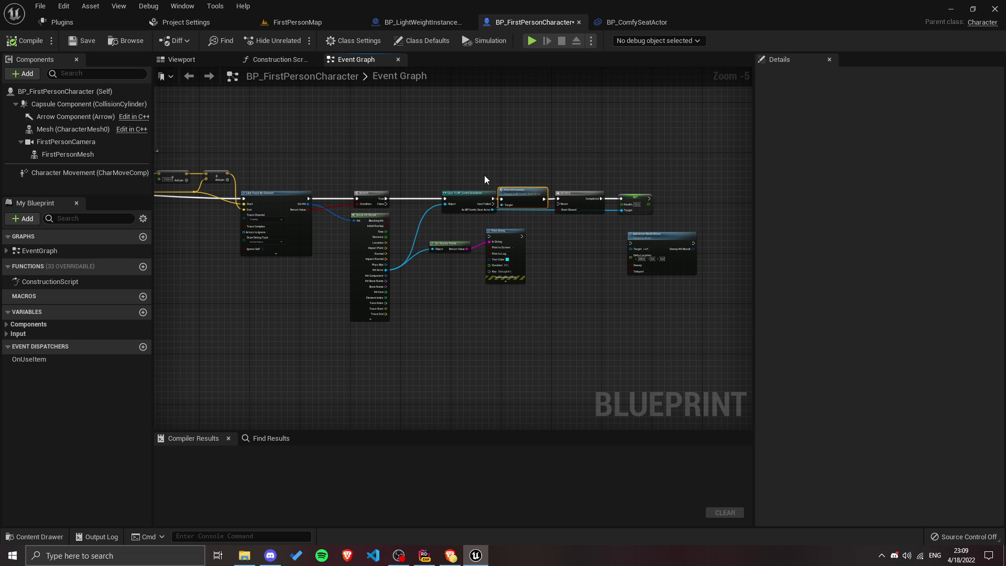
pyautogui.scroll(2, 484, 175)
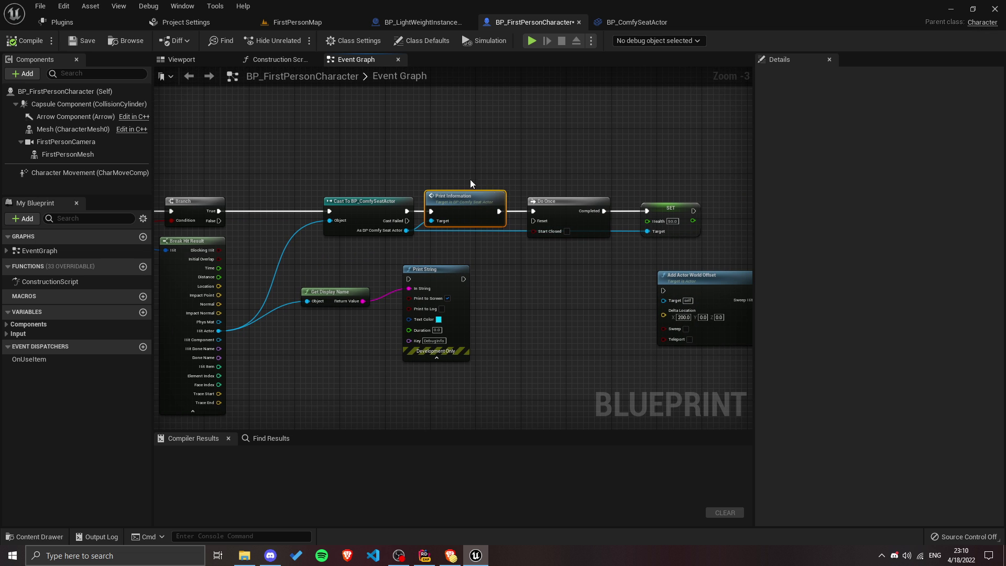
pyautogui.moveTo(458, 177); pyautogui.dragTo(367, 182, button='right')
pyautogui.moveTo(636, 257); pyautogui.dragTo(535, 188)
pyautogui.moveTo(456, 218); pyautogui.dragTo(463, 202)
pyautogui.moveTo(551, 263); pyautogui.dragTo(623, 209)
pyautogui.click(623, 209)
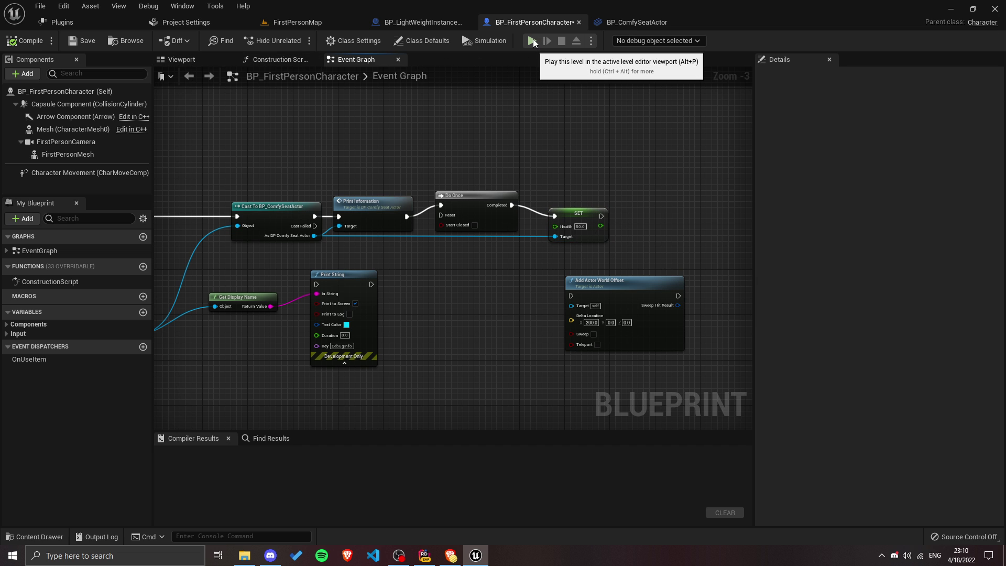
pyautogui.click(532, 41)
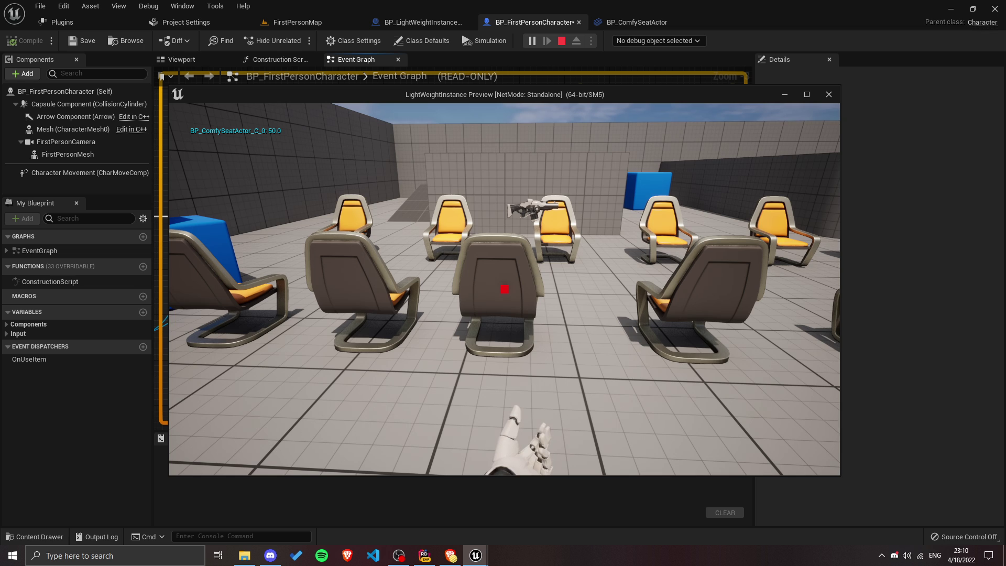
pyautogui.press('Escape')
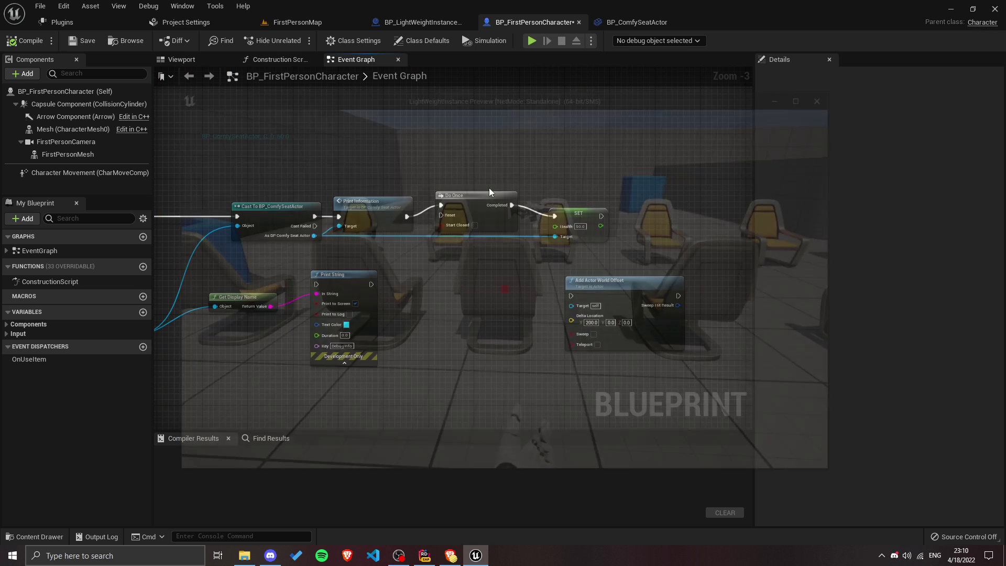
# Step: On FirstPersonMap, filter the Outliner by 'Bp_com' and start a Play session to test
pyautogui.click(293, 23)
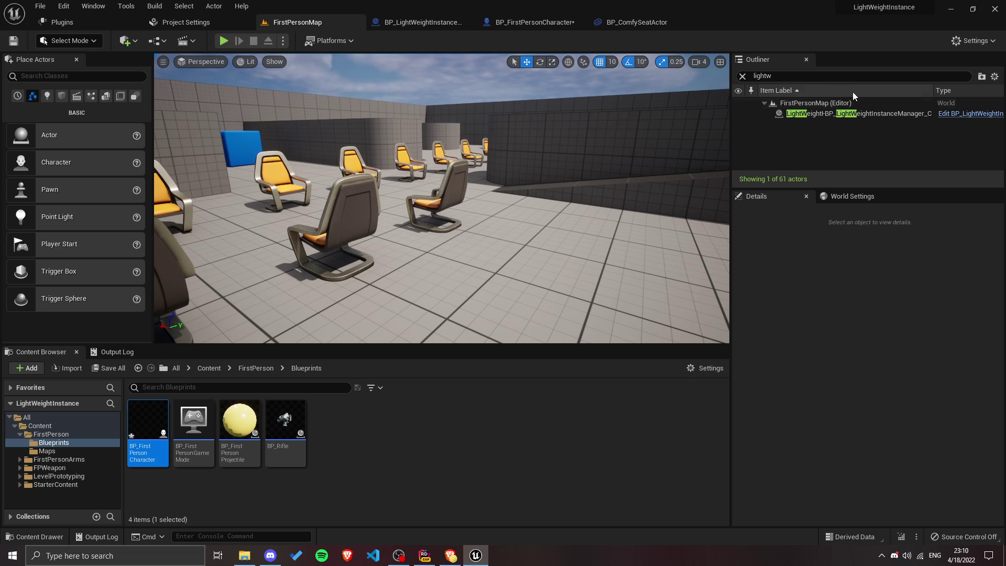
pyautogui.click(820, 76)
pyautogui.write('Bp_')
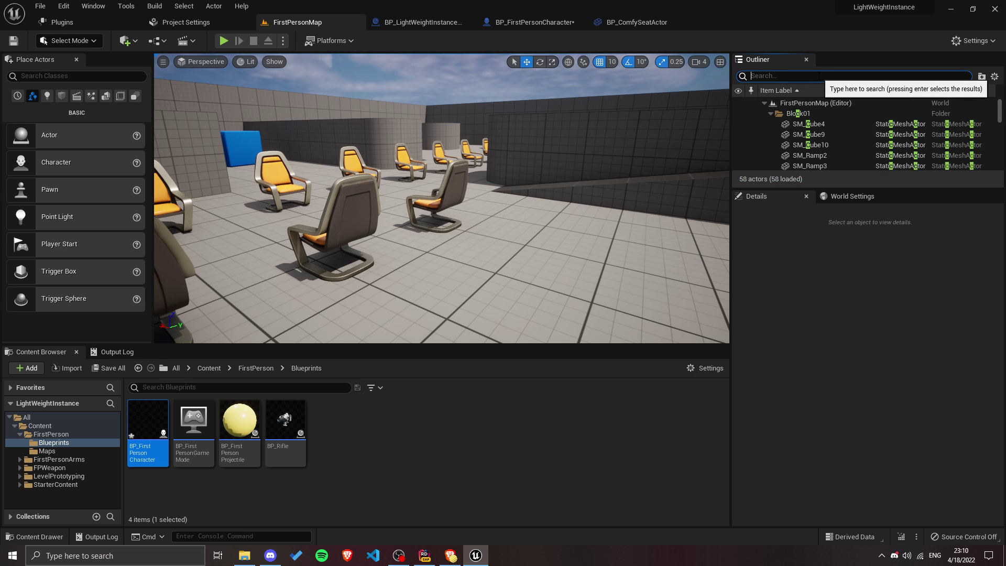
pyautogui.write('com')
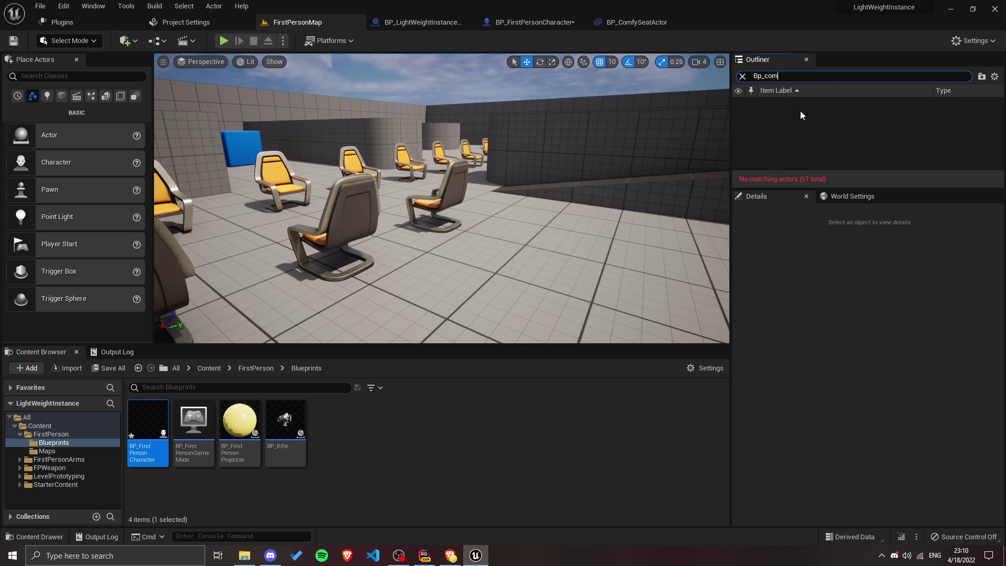
pyautogui.click(223, 40)
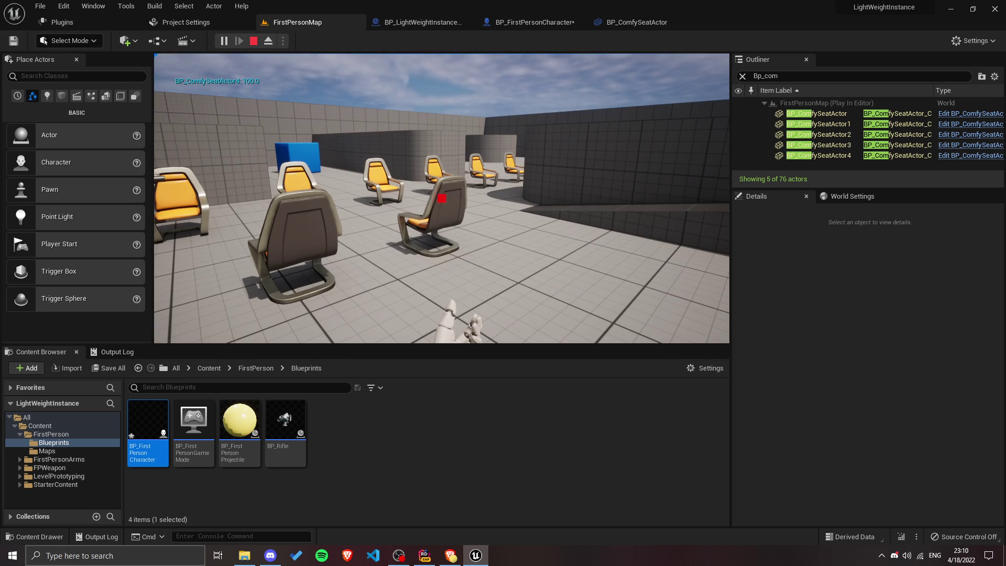
# Step: Stop play, select the centre chair, view it from above, then bring up Rider
pyautogui.press('Escape')
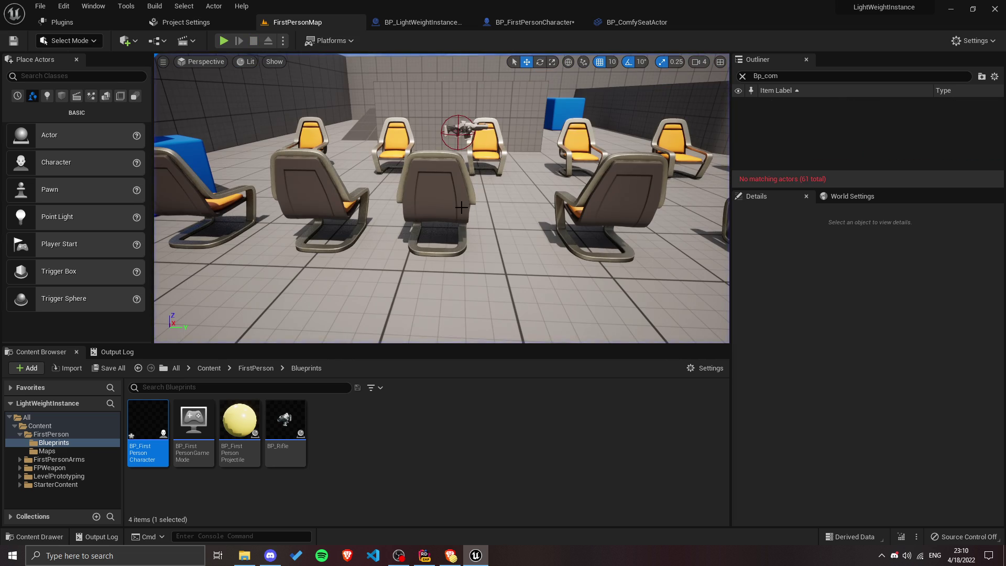
pyautogui.click(459, 204)
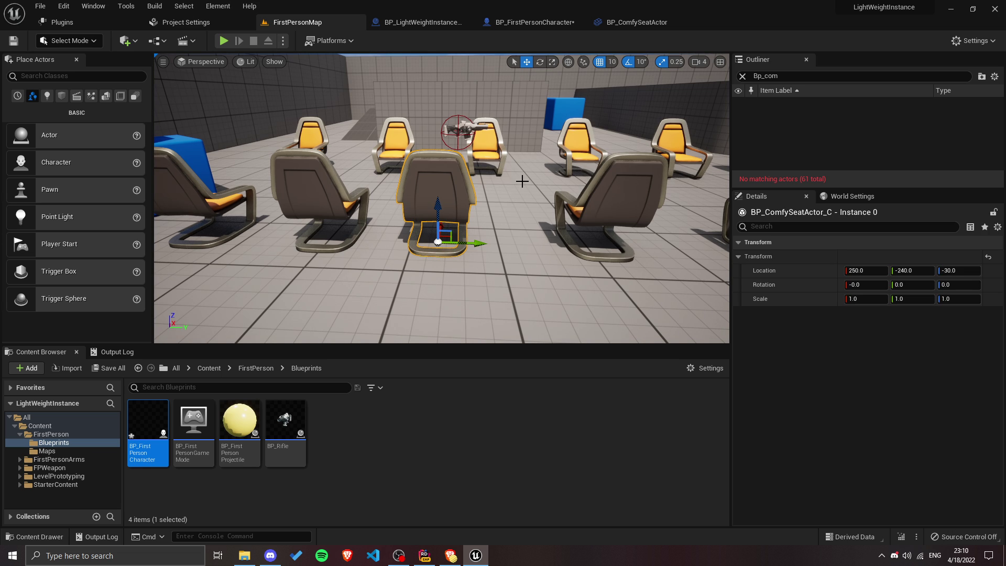
pyautogui.keyDown('alt'); pyautogui.moveTo(519, 184); pyautogui.dragTo(509, 166); pyautogui.keyUp('alt')
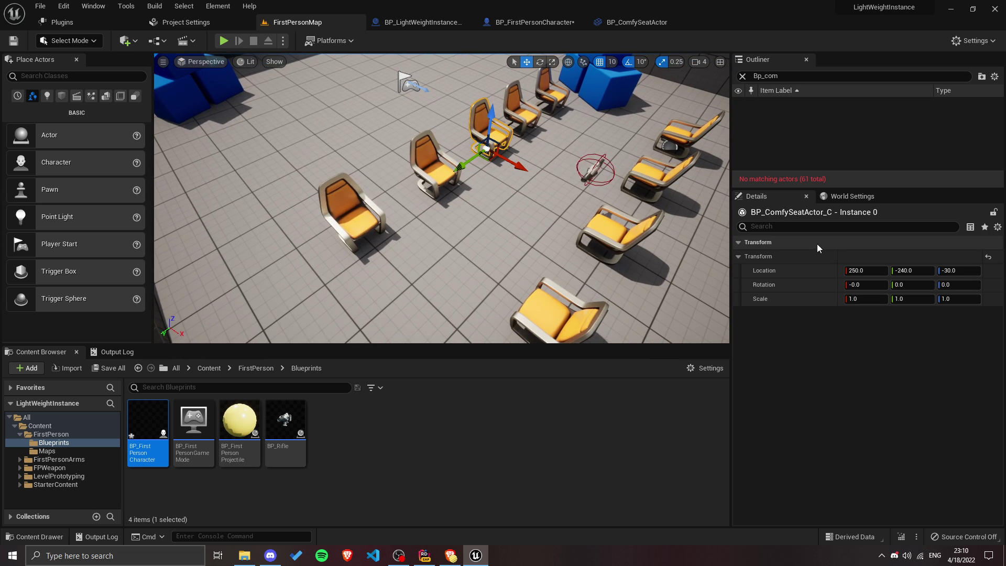
pyautogui.click(739, 242)
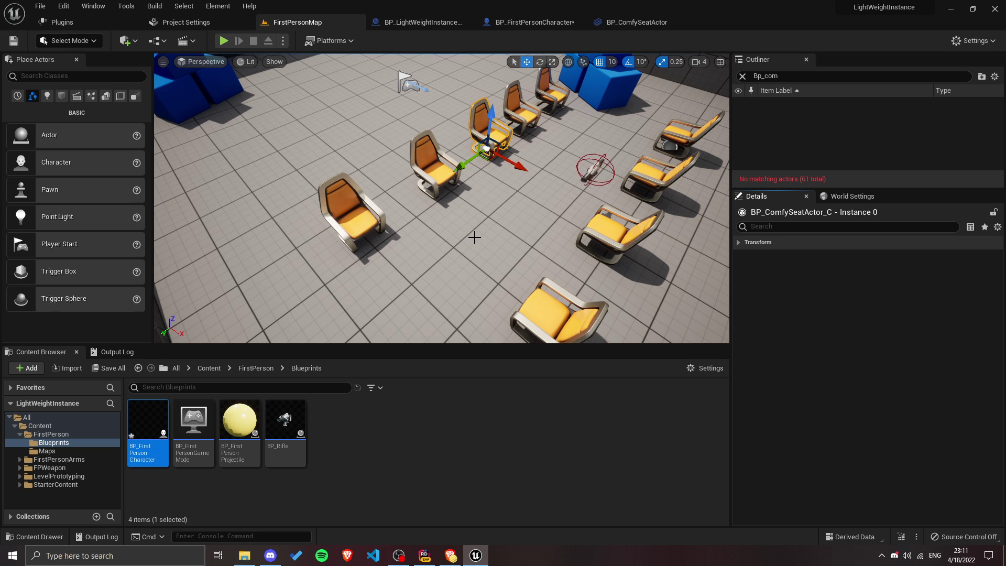
pyautogui.click(424, 557)
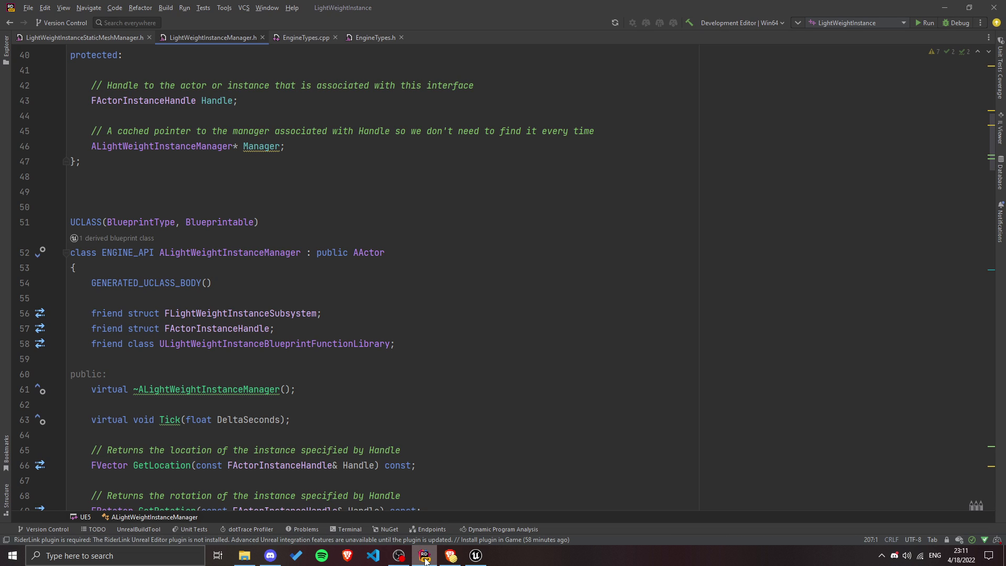
# Step: Open EngineTypes.h and select the FHitResult struct name
pyautogui.click(354, 39)
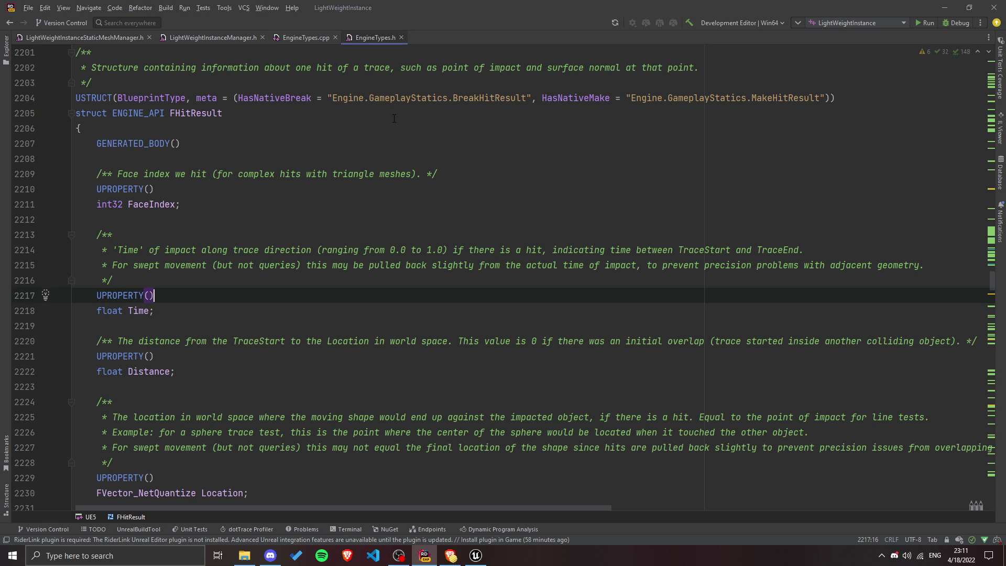
pyautogui.doubleClick(205, 114)
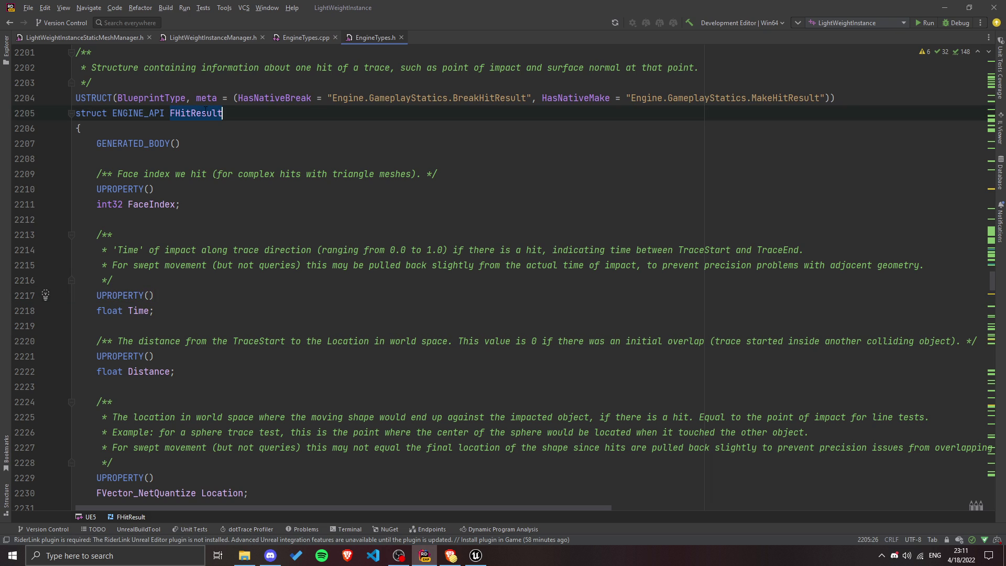
pyautogui.moveTo(198, 122)
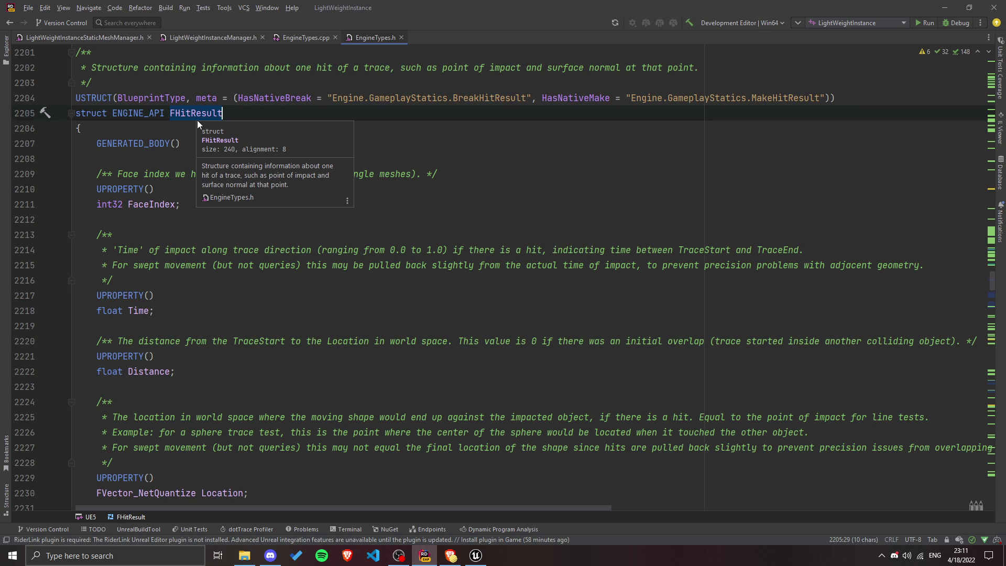
pyautogui.click(189, 142)
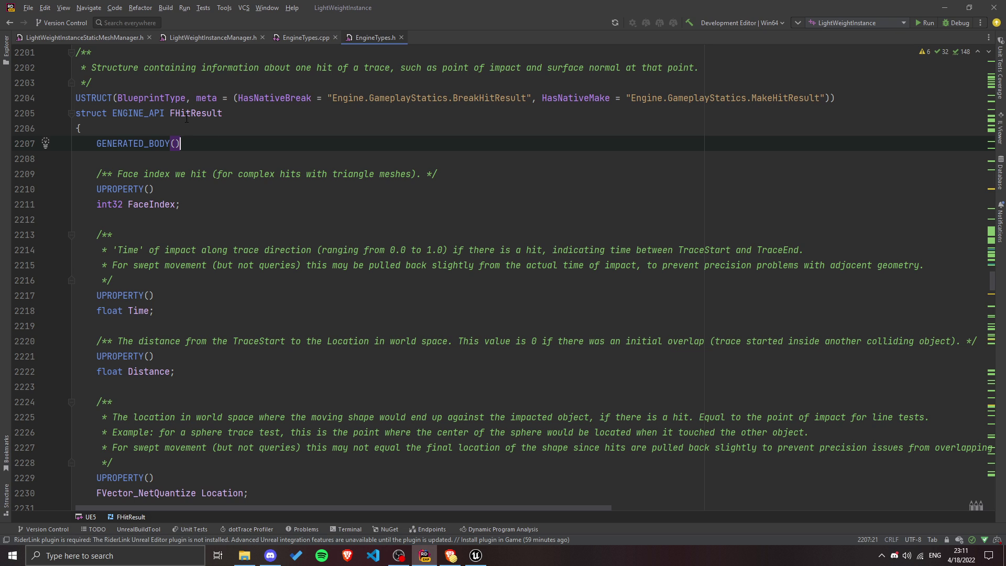
pyautogui.doubleClick(197, 114)
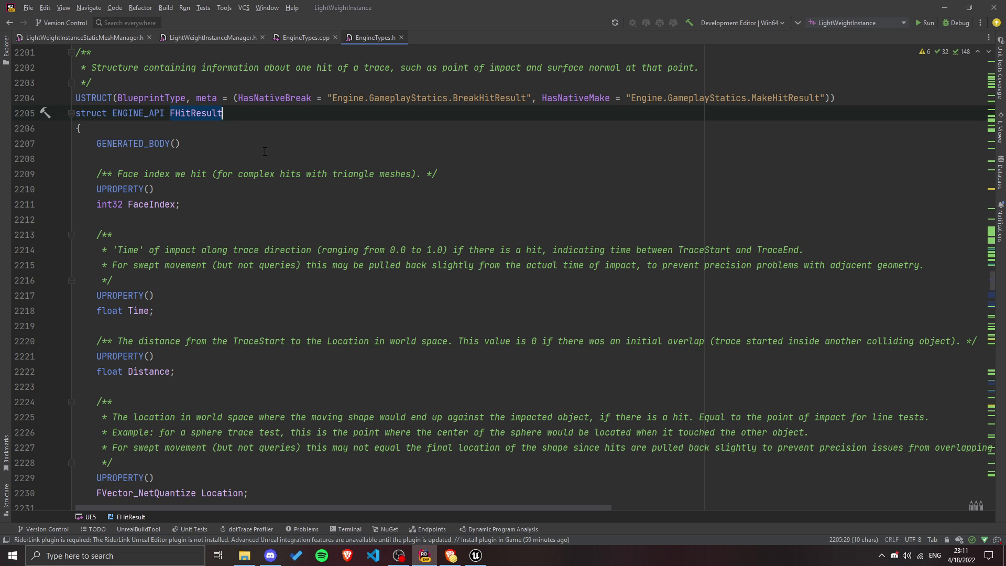
# Step: Scroll through FHitResult's Time and Distance fields
pyautogui.scroll(-2, 220, 201)
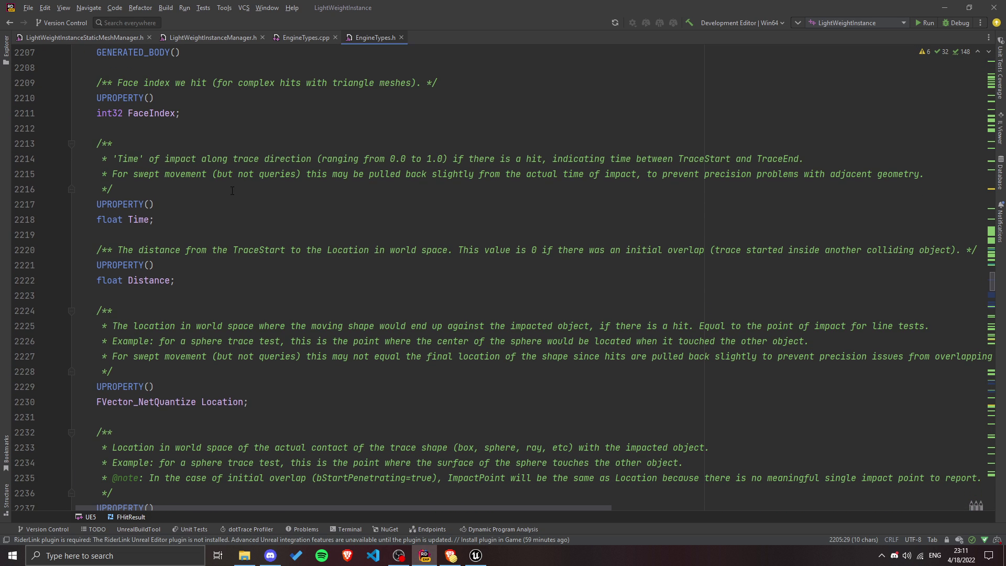
pyautogui.scroll(-1, 220, 201)
pyautogui.doubleClick(138, 174)
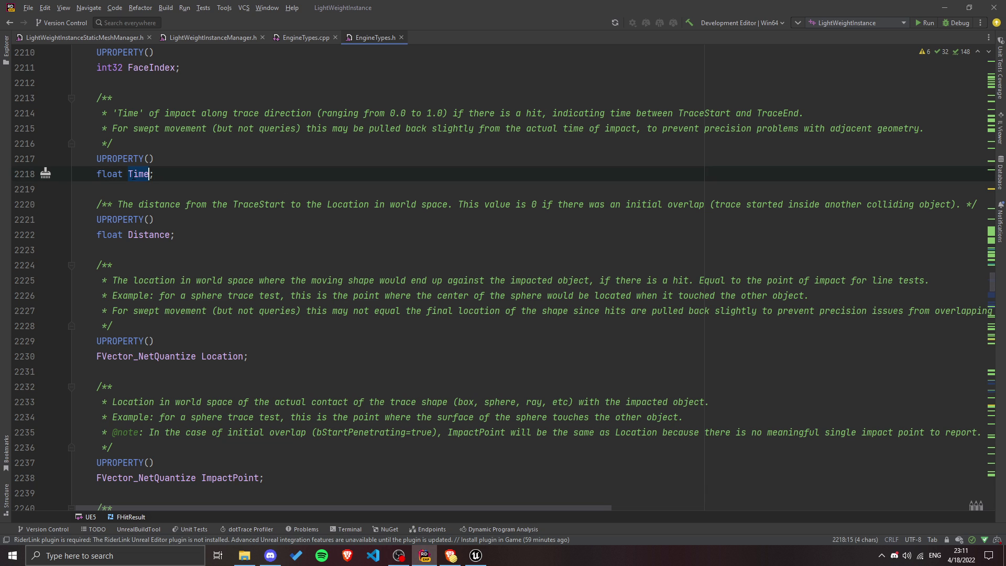
pyautogui.click(149, 234)
pyautogui.scroll(-3, 284, 260)
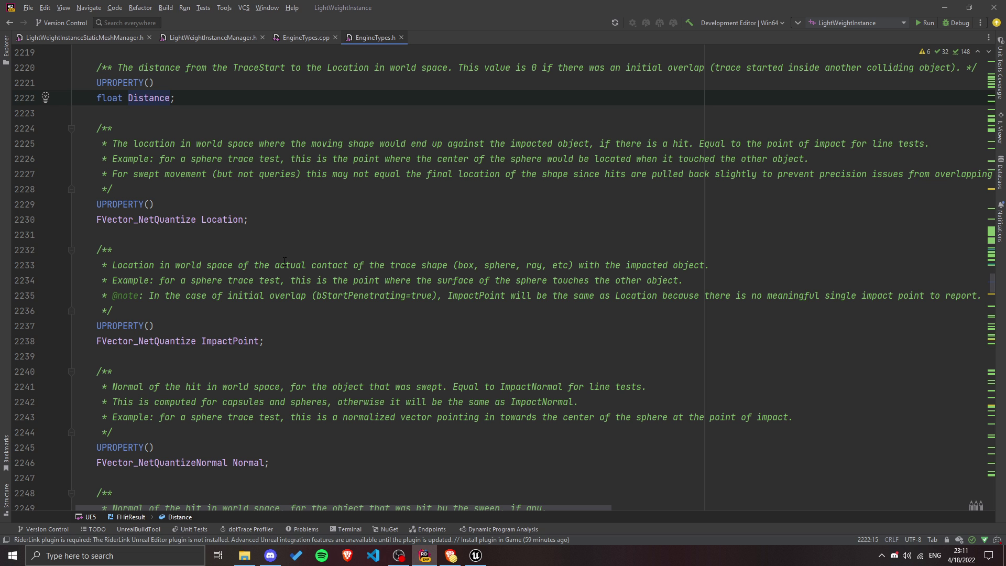
# Step: Glance at the character blueprint's event graph in Unreal Engine
pyautogui.click(475, 556)
pyautogui.click(534, 22)
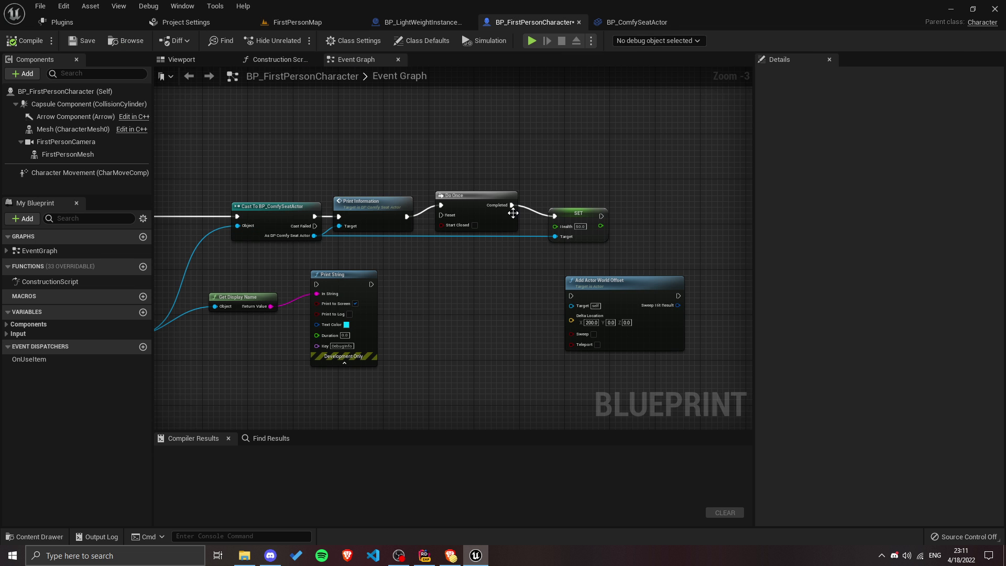
pyautogui.scroll(2, 468, 215)
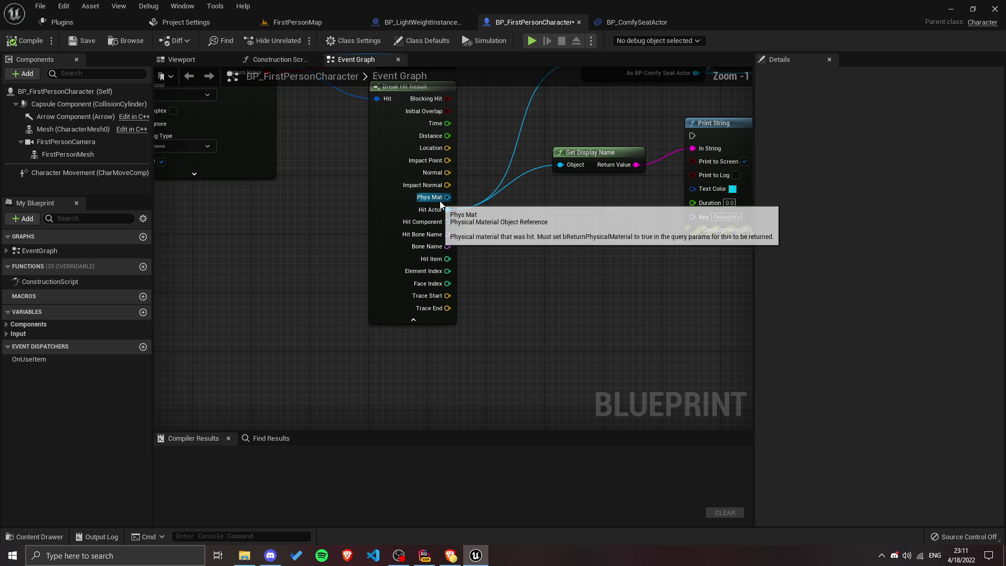
# Step: Back in Rider, scroll to HitObjectHandle on line 2312 and select its FActorInstanceHandle type
pyautogui.hotkey('alt', 'Tab')
pyautogui.scroll(-3, 336, 273)
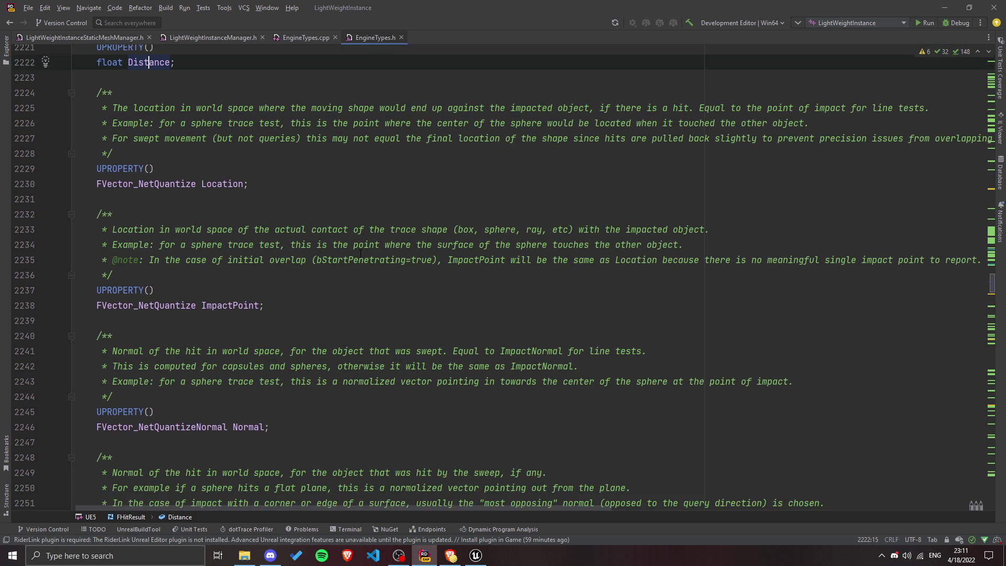
pyautogui.scroll(-7, 337, 273)
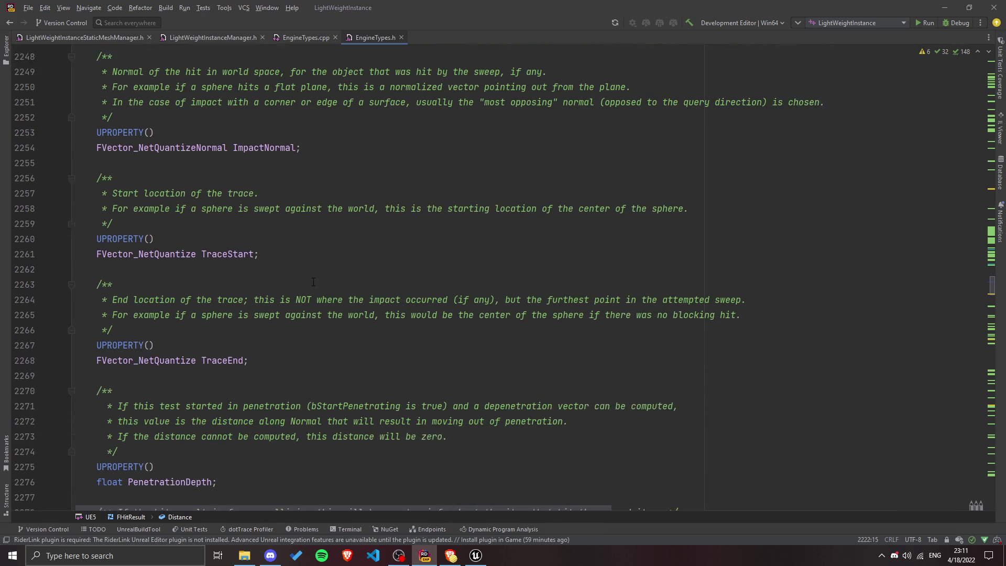
pyautogui.scroll(-16, 309, 282)
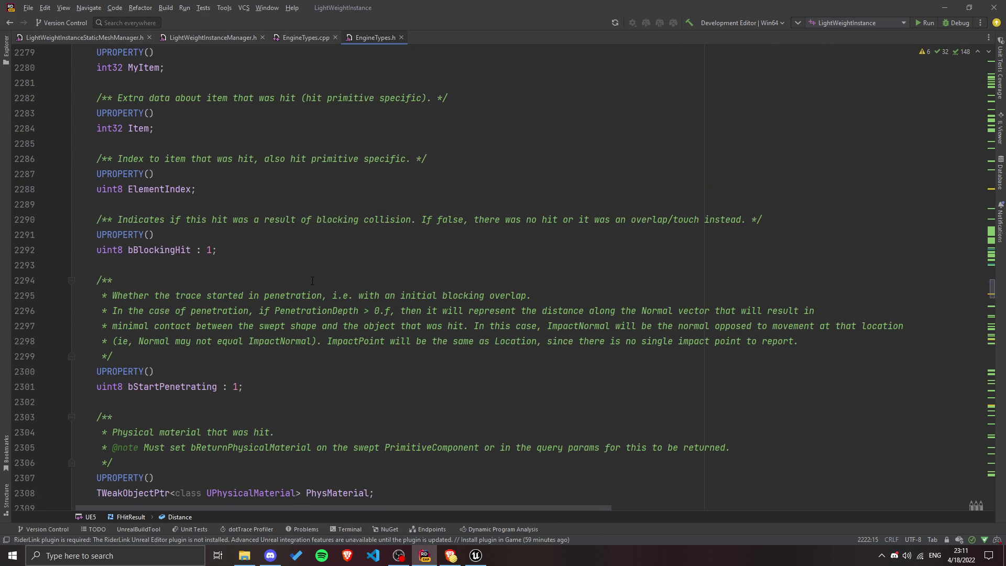
pyautogui.click(95, 286)
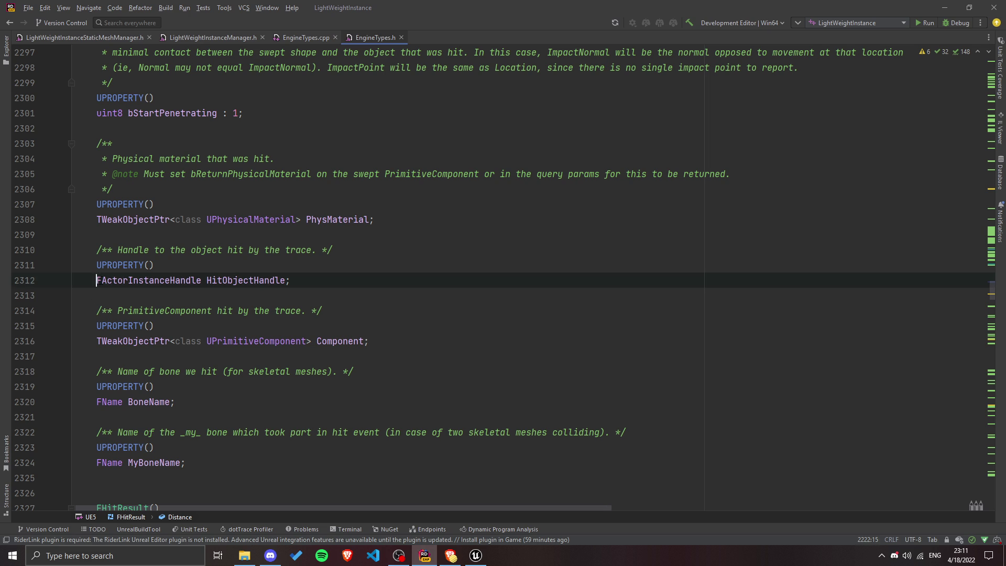
pyautogui.hotkey('ctrl', 'shift', 'Right')
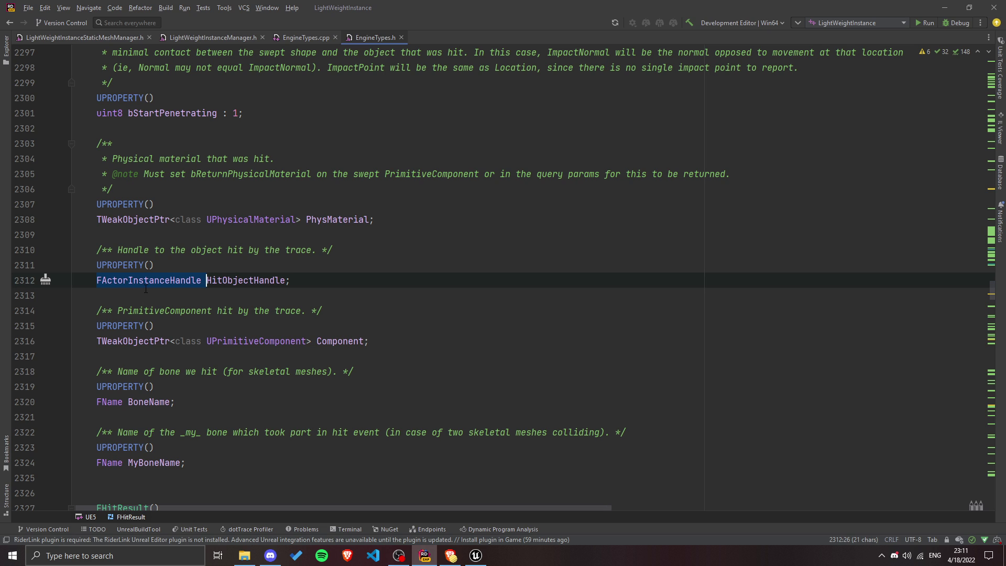
pyautogui.click(172, 283)
# Step: Go to the FActorInstanceHandle declaration and review its constructors and DoesRepresentClass
pyautogui.hotkey('ctrl', 'b')
pyautogui.scroll(3, 209, 293)
pyautogui.scroll(-3, 220, 293)
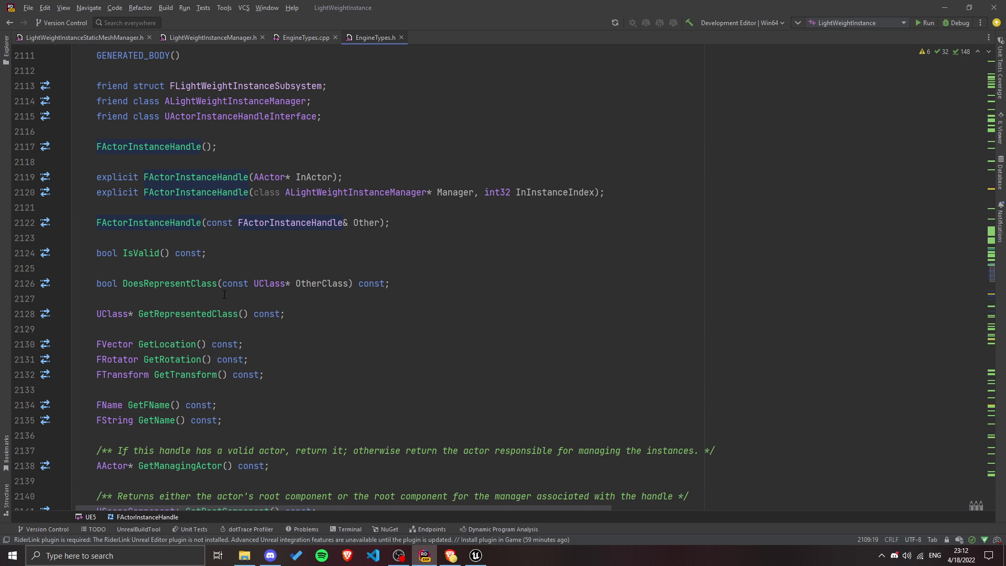
pyautogui.scroll(3, 224, 294)
pyautogui.scroll(-3, 224, 294)
pyautogui.click(345, 284)
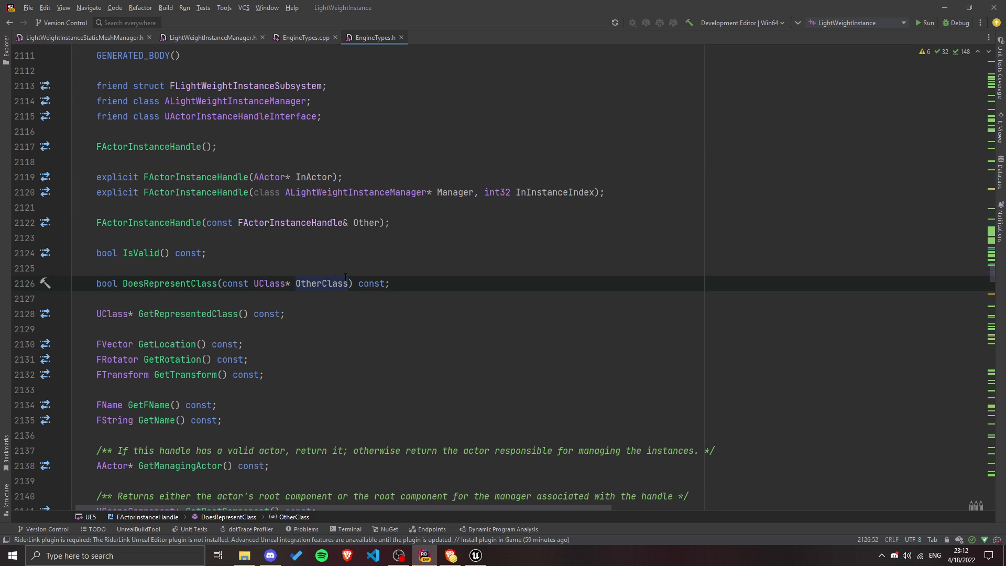
pyautogui.scroll(-2, 345, 278)
pyautogui.scroll(5, 243, 159)
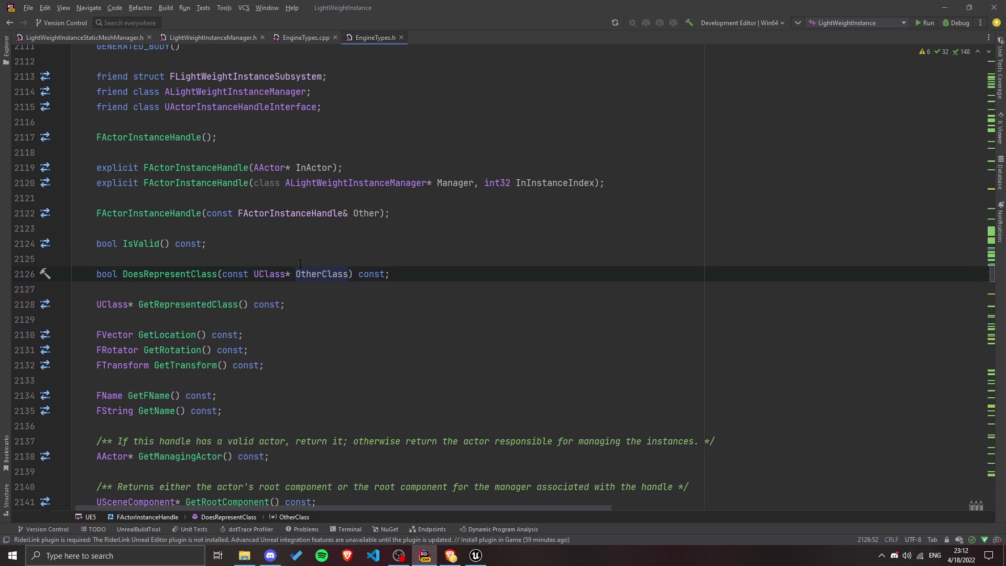
pyautogui.scroll(1, 243, 160)
# Step: Scroll through FetchActor, GetInstanceIndex, comparison operators and the private IsActorValid helper
pyautogui.doubleClick(222, 207)
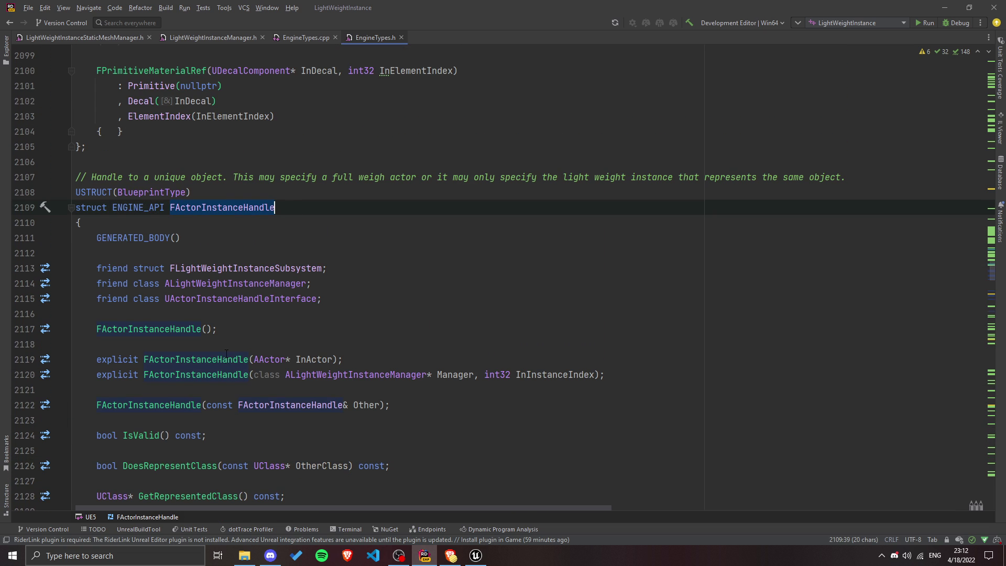
pyautogui.scroll(-2, 266, 340)
pyautogui.scroll(-1, 266, 340)
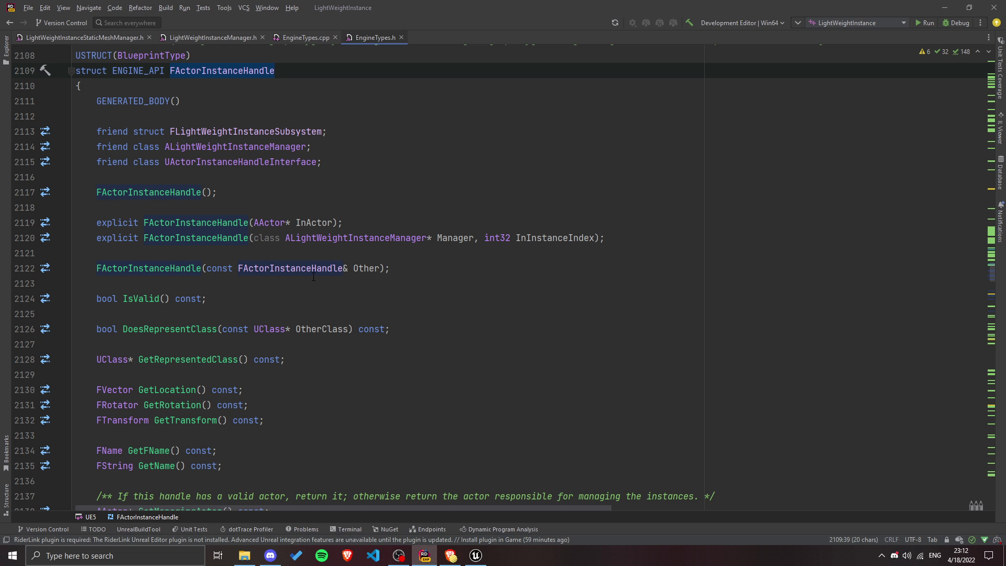
pyautogui.scroll(-3, 313, 276)
pyautogui.scroll(3, 323, 217)
pyautogui.scroll(1, 324, 217)
pyautogui.scroll(-6, 254, 329)
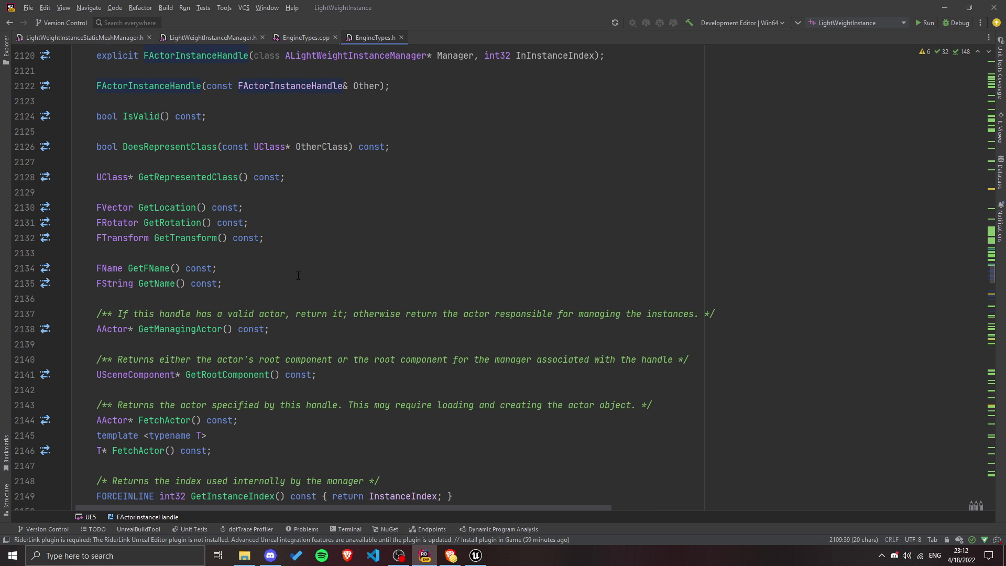
pyautogui.scroll(-2, 266, 418)
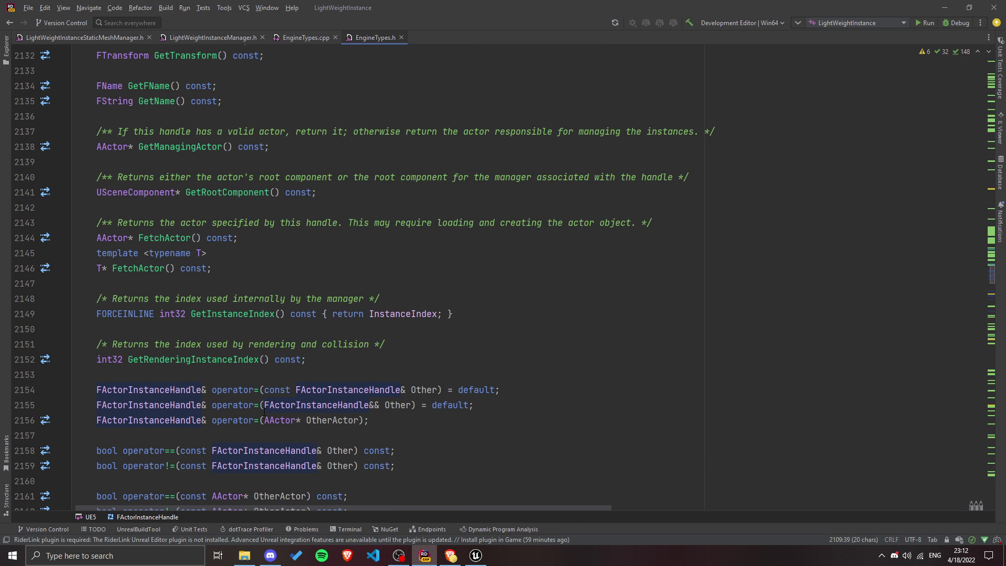
pyautogui.scroll(-2, 276, 380)
pyautogui.scroll(-4, 269, 396)
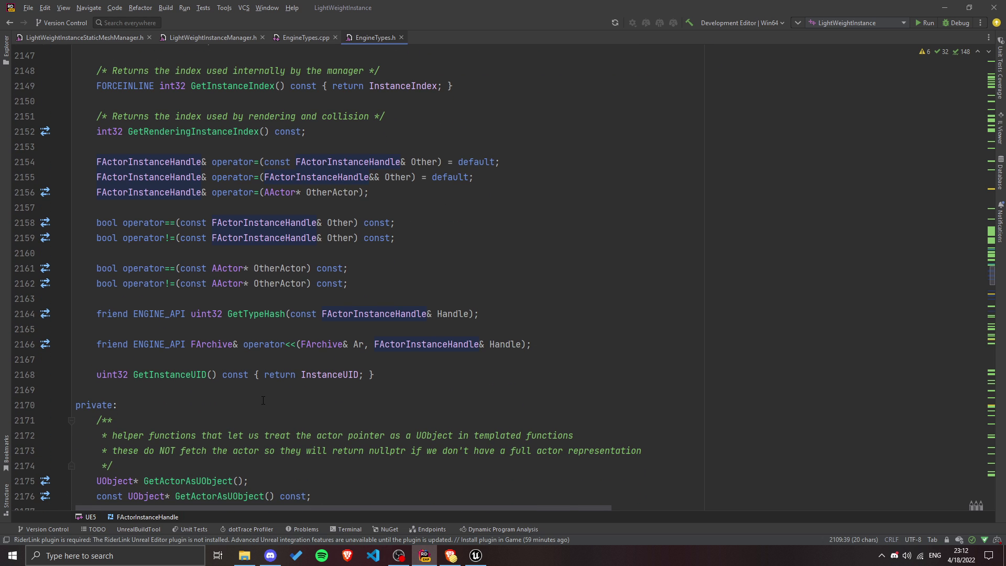
pyautogui.scroll(-1, 268, 397)
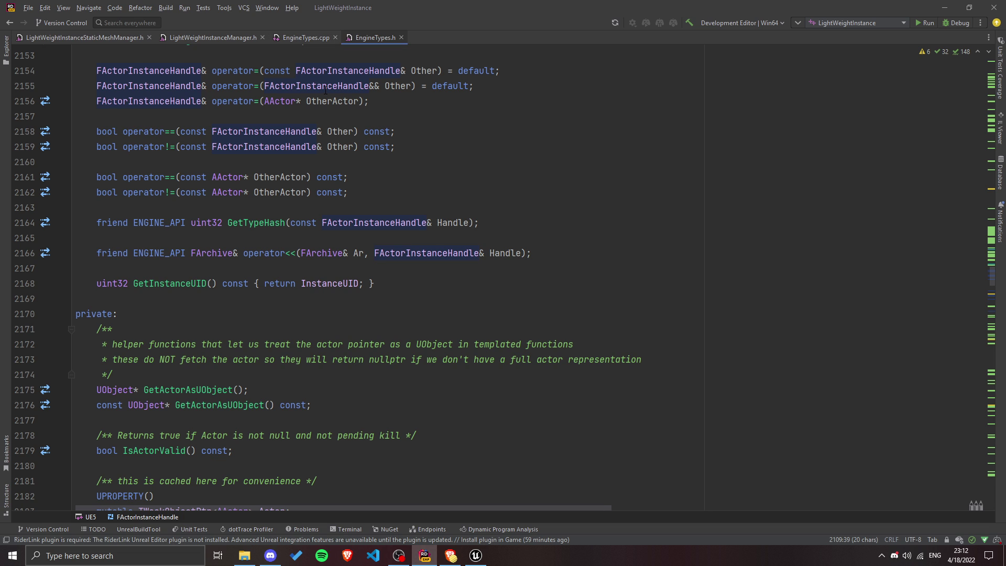
# Step: In LightWeightInstanceManager.h, select ALightWeightInstanceManager and scroll through its declarations
pyautogui.click(233, 41)
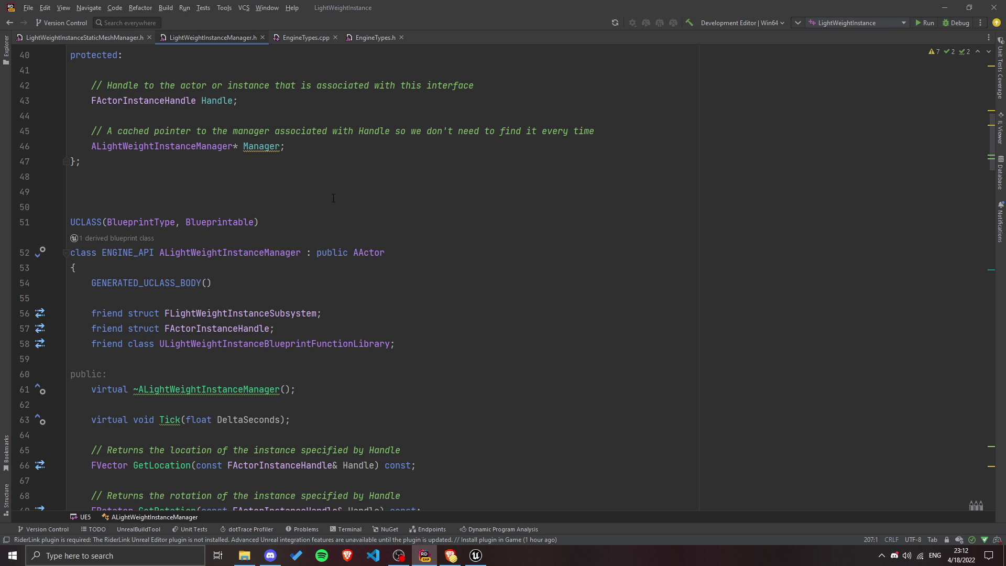
pyautogui.moveTo(170, 252); pyautogui.dragTo(302, 251)
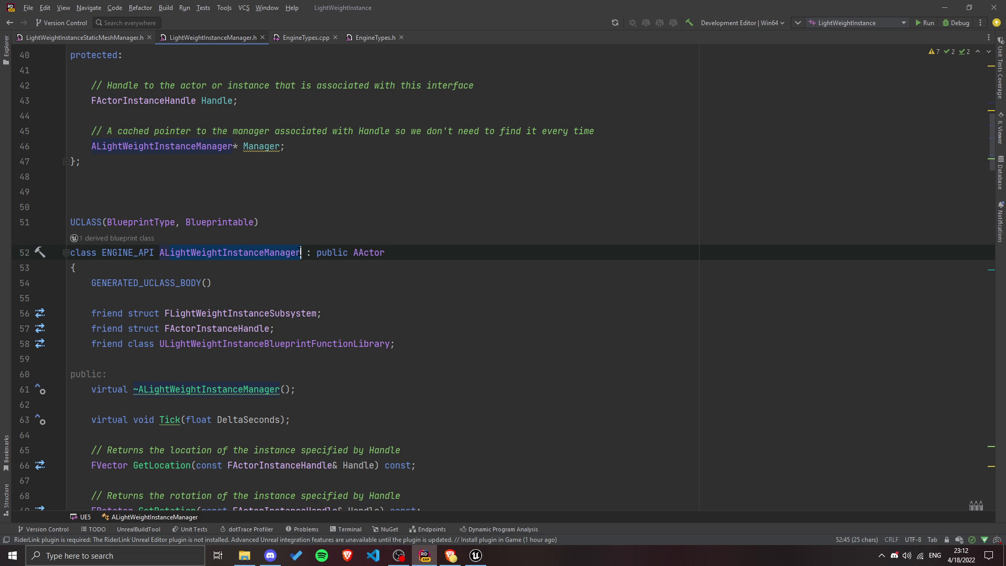
pyautogui.doubleClick(286, 257)
pyautogui.scroll(-3, 306, 205)
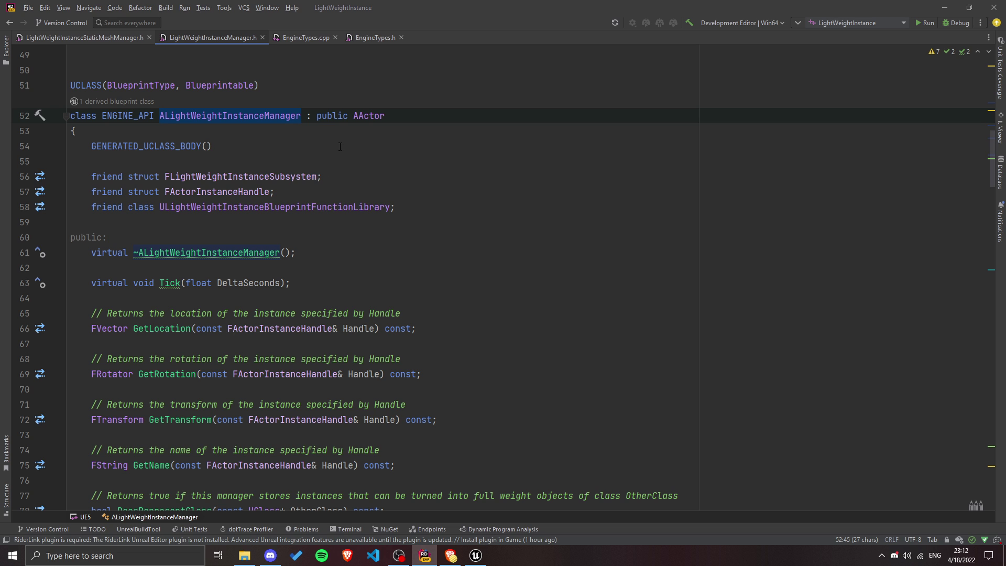
pyautogui.press('Down')
pyautogui.press('Down')
pyautogui.scroll(-2, 155, 270)
pyautogui.scroll(-1, 156, 270)
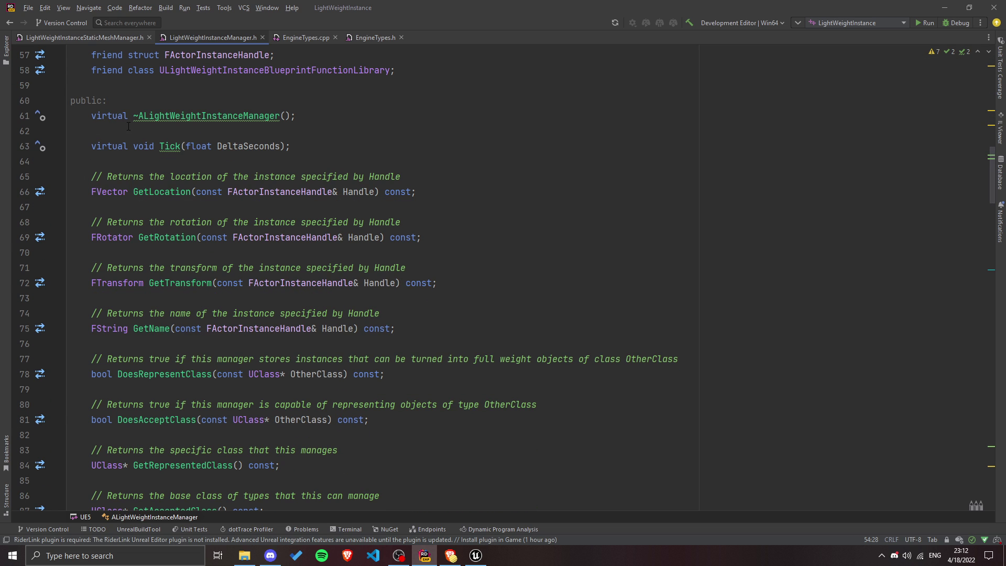
pyautogui.scroll(-8, 129, 157)
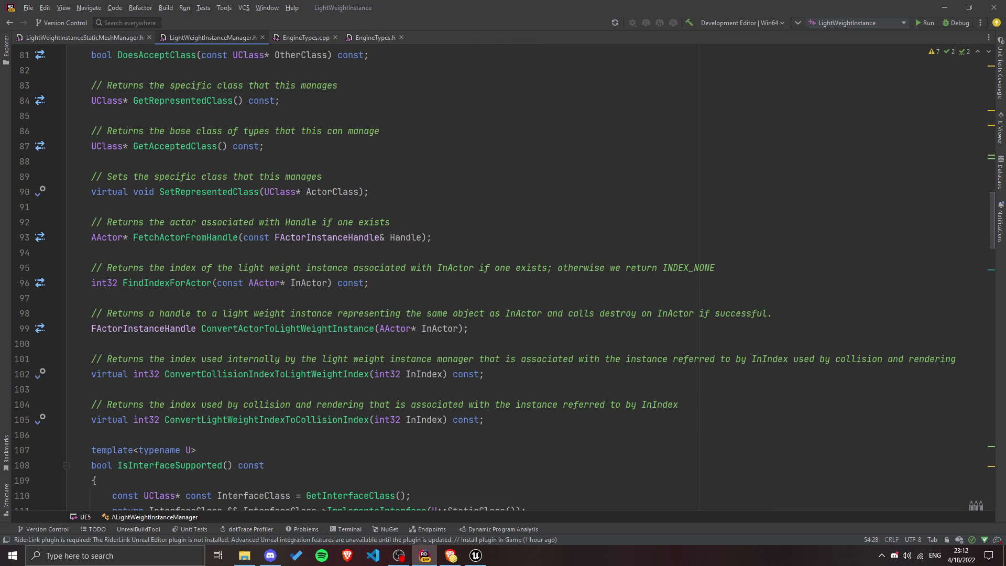
pyautogui.scroll(-8, 192, 205)
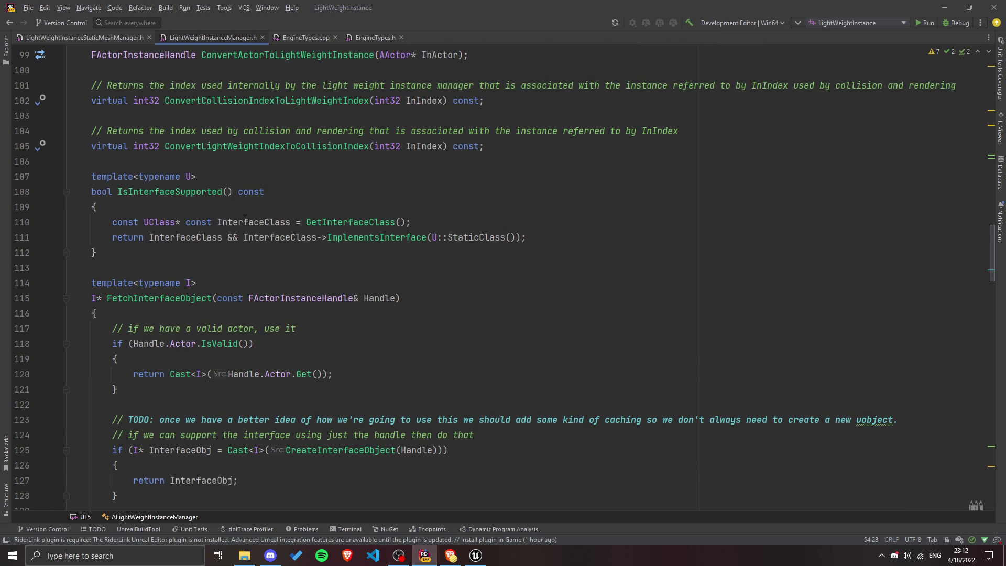
pyautogui.scroll(-10, 236, 225)
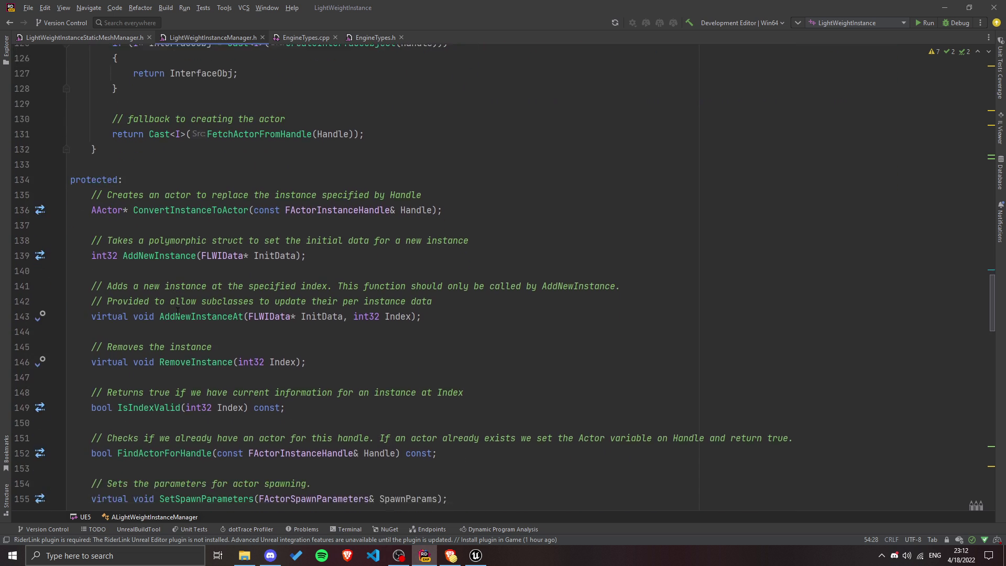
# Step: Check the FirstPersonMap chairs in Unreal, then review FindActorForHandle and CreateInterfaceObject in Rider
pyautogui.click(476, 555)
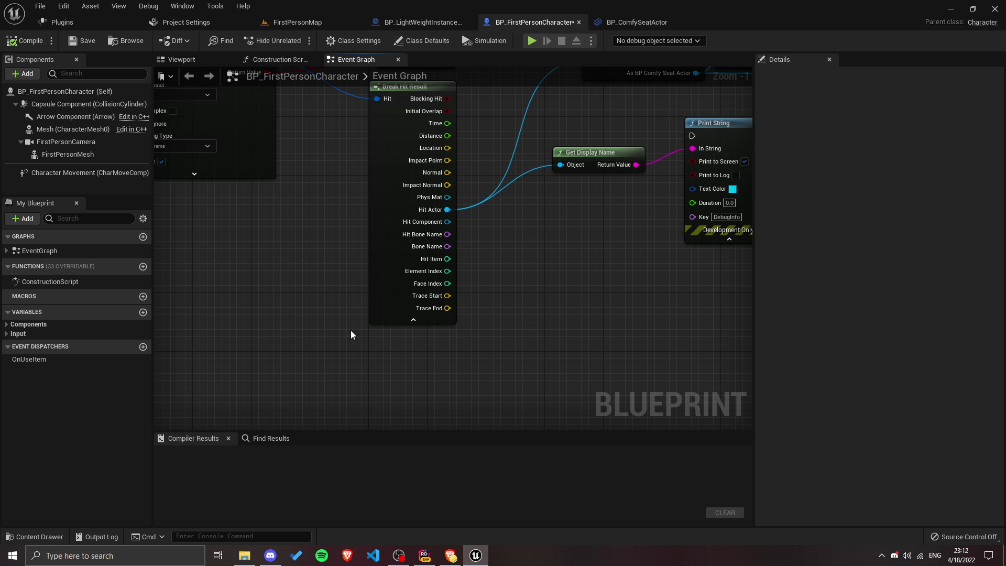
pyautogui.click(293, 22)
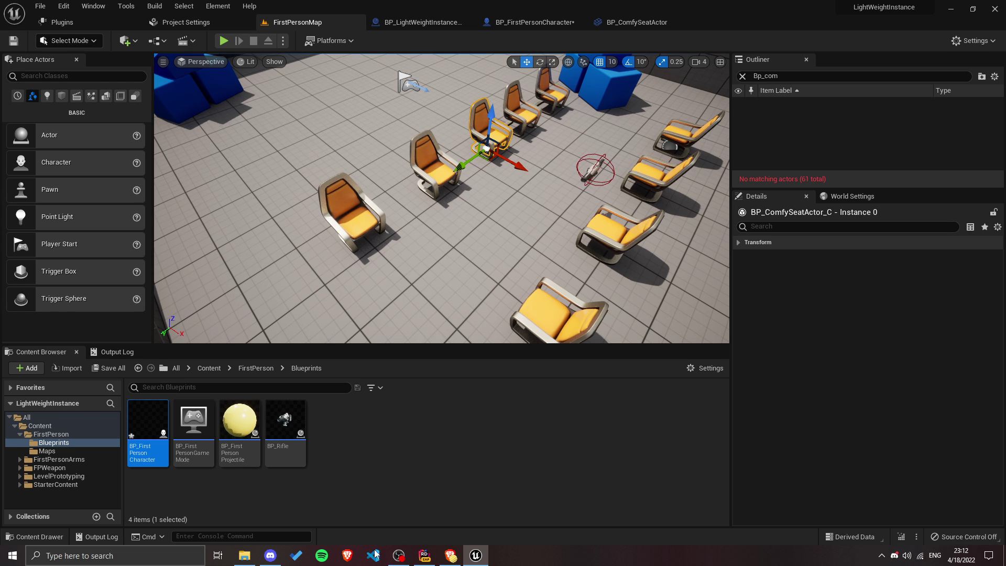
pyautogui.click(423, 556)
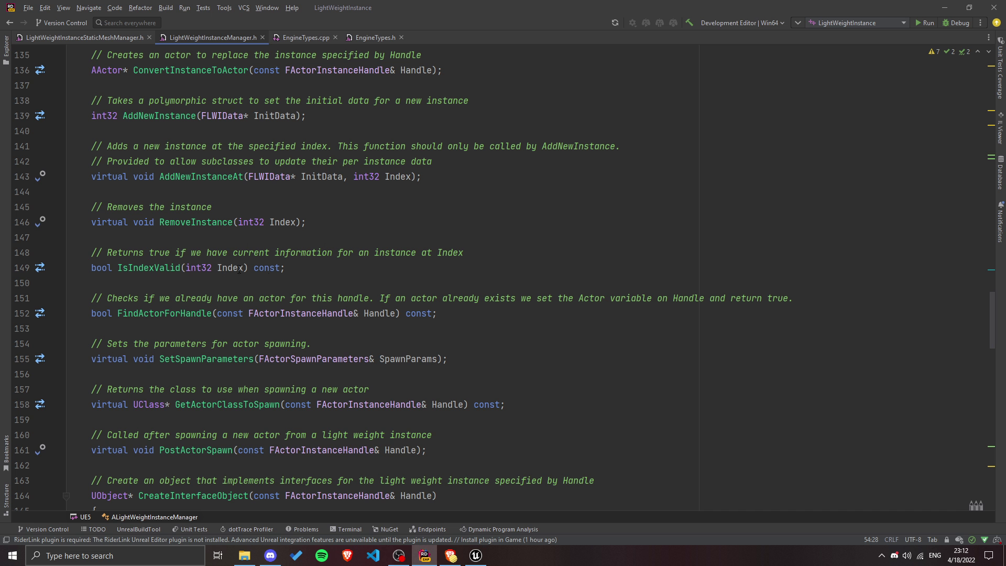
pyautogui.scroll(-3, 236, 297)
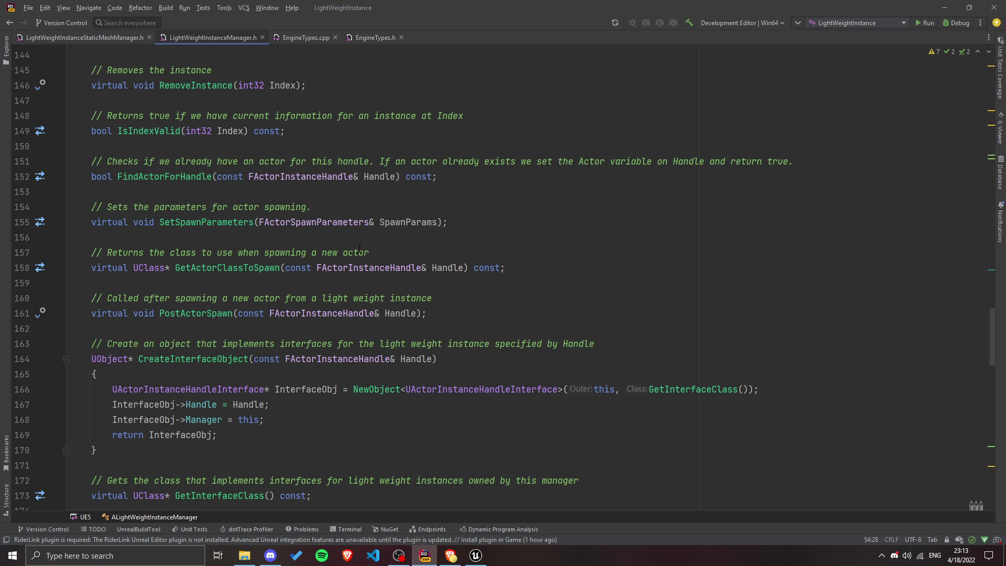
pyautogui.scroll(-4, 253, 285)
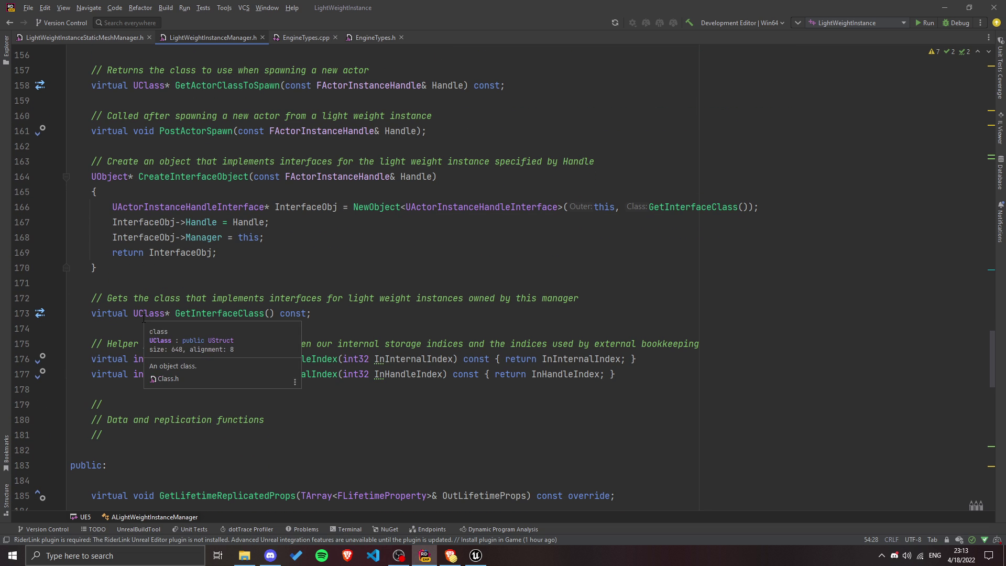
pyautogui.scroll(5, 255, 240)
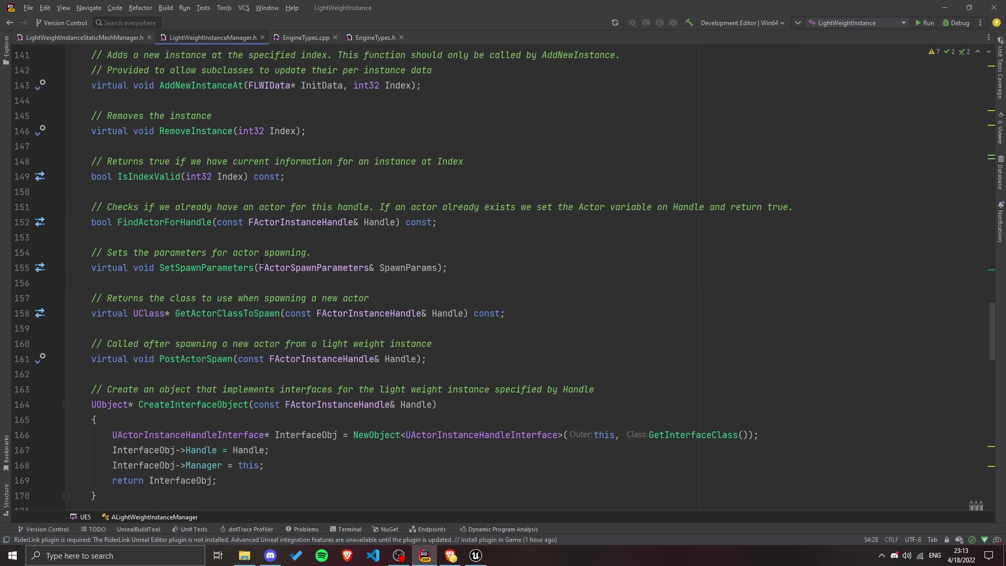
# Step: Zoom out over the chairs and expand Instance 0's Transform, located at 250, -240, -30
pyautogui.click(476, 555)
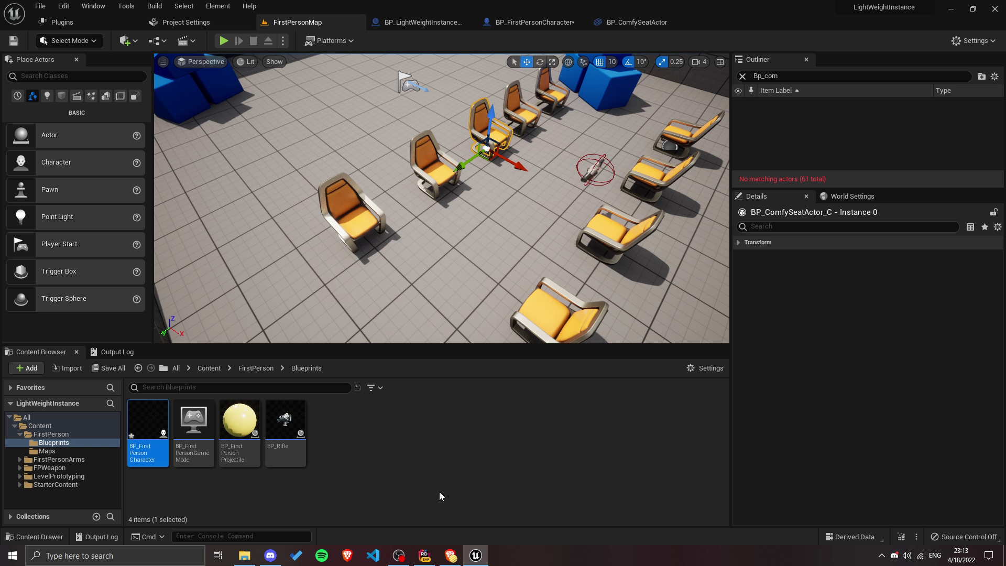
pyautogui.scroll(-5, 469, 259)
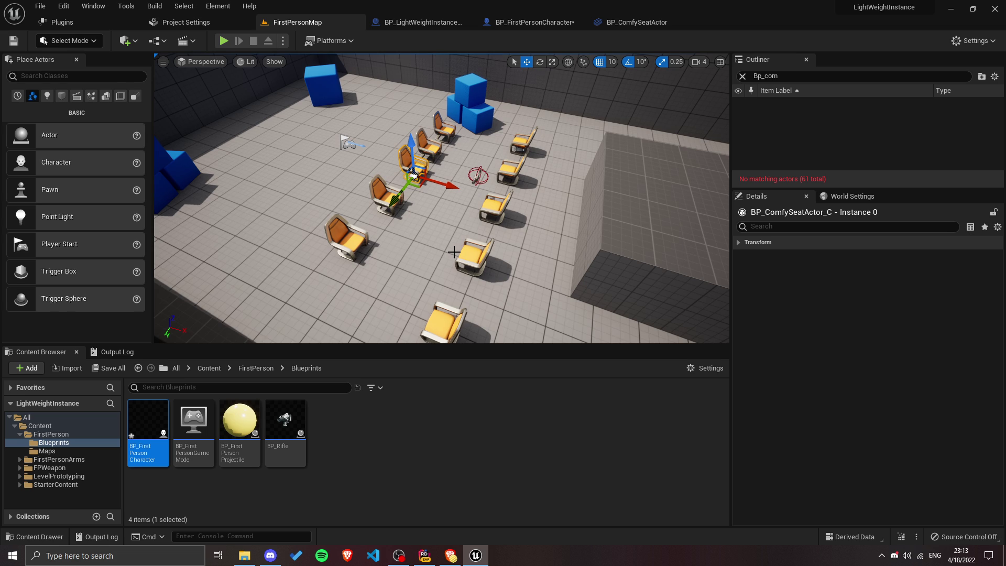
pyautogui.click(755, 242)
pyautogui.moveTo(680, 243); pyautogui.dragTo(589, 229, button='right')
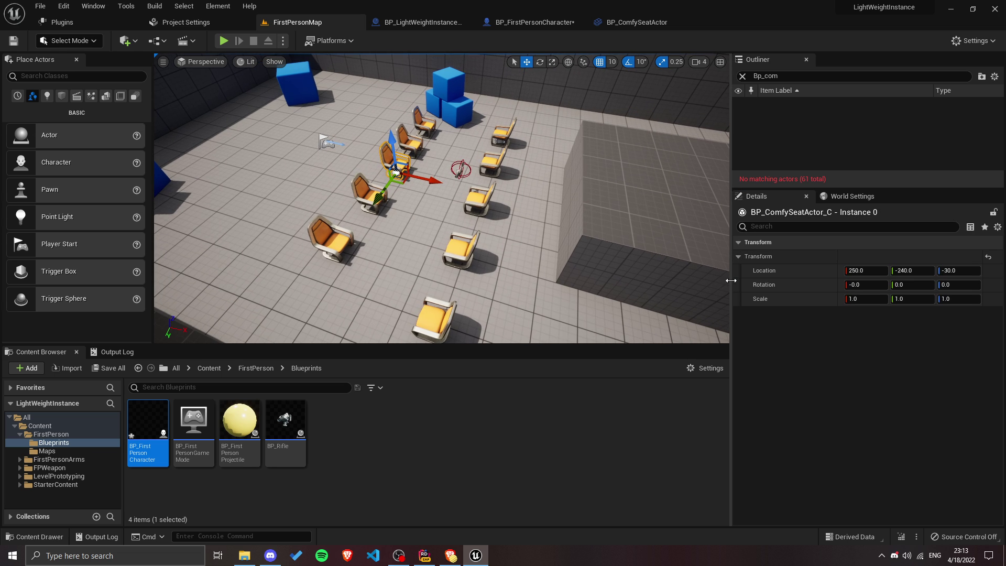